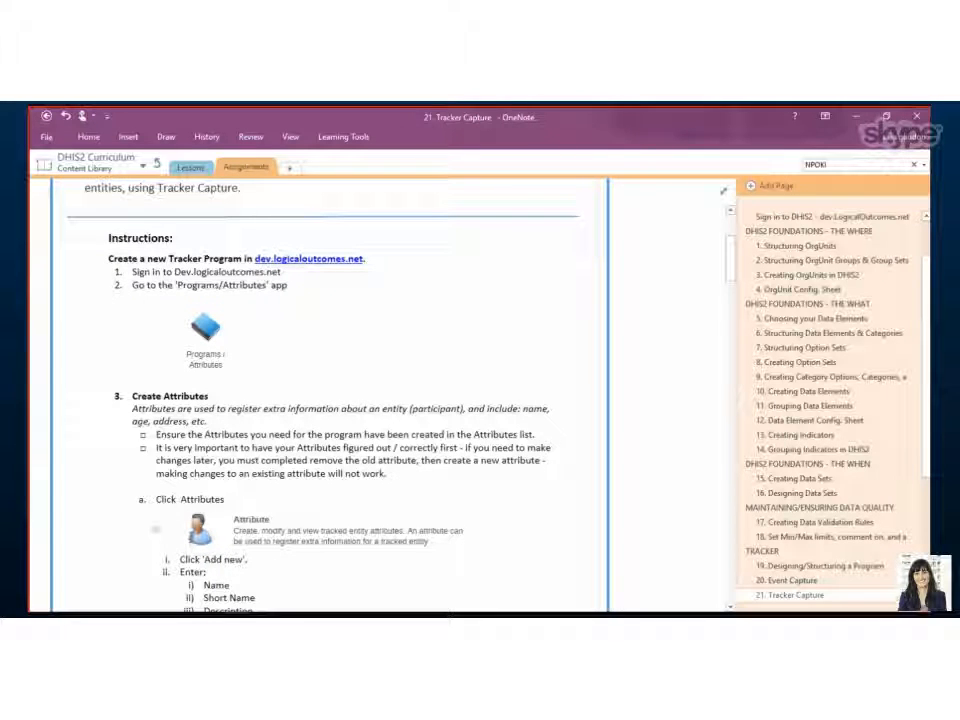
Switch from the OneNote instructions to DHIS2 in the browser and open the Programs / Attributes app.
scroll(165, 350, "down", 1)
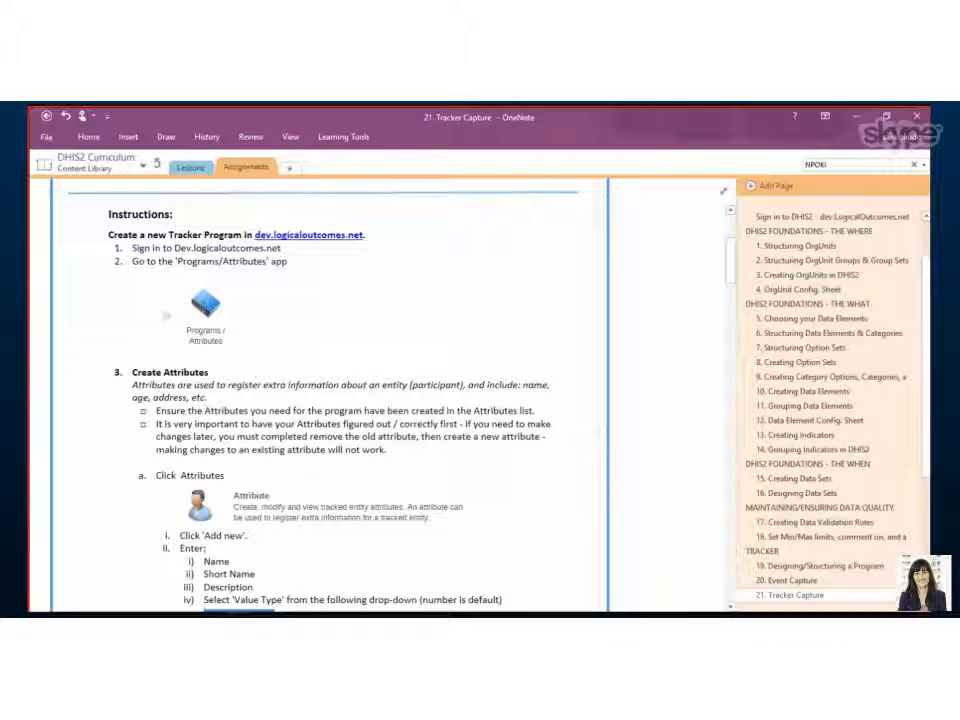
left_click(136, 603)
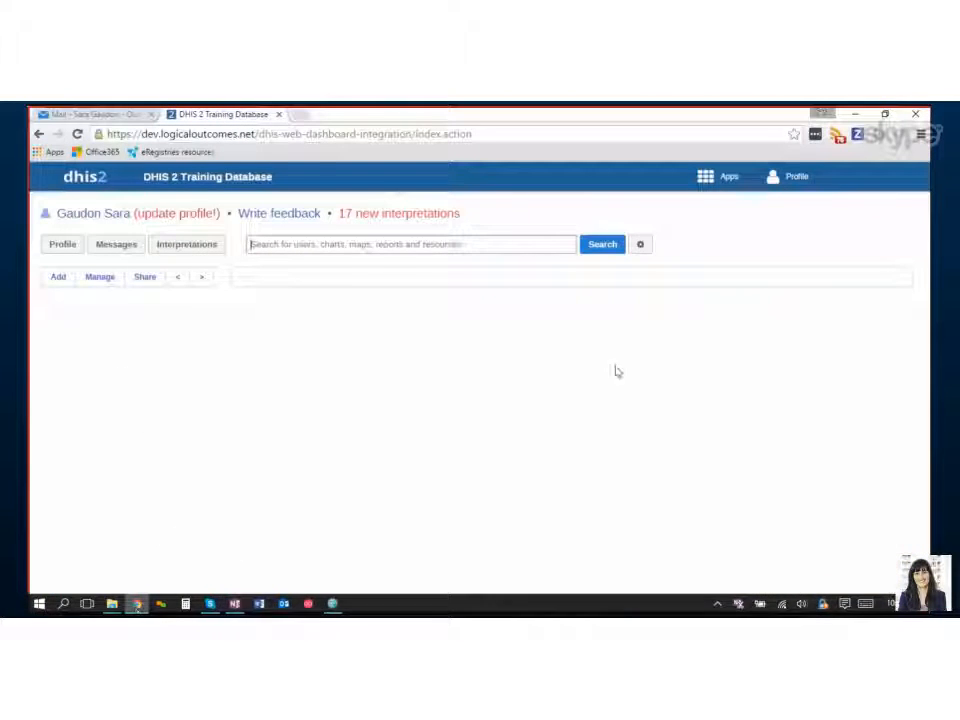
left_click(729, 177)
scroll(705, 355, "down", 2)
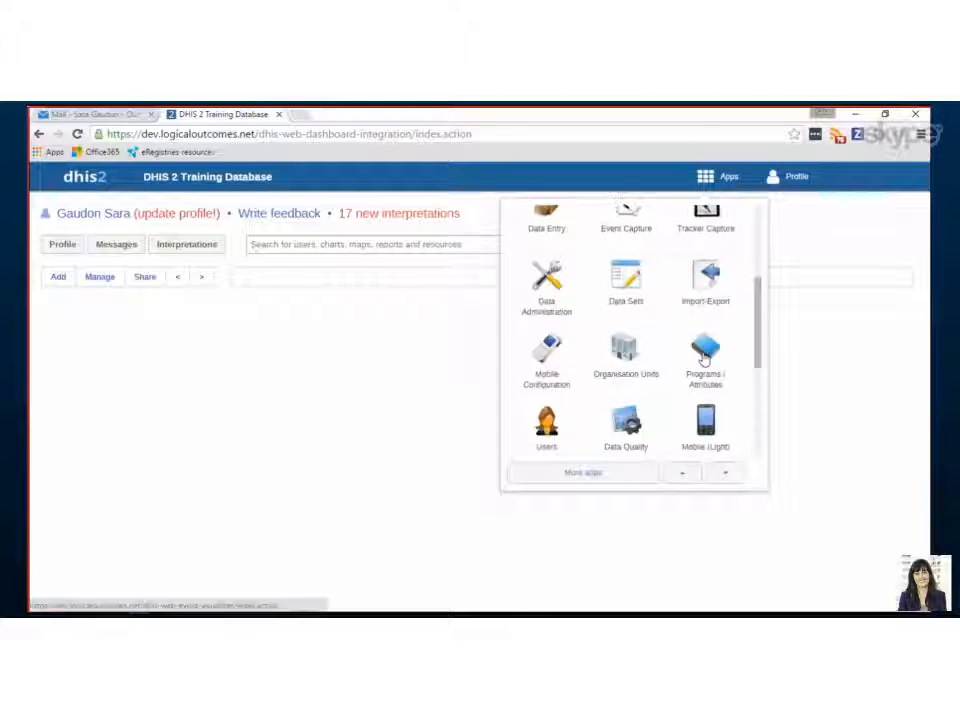
left_click(705, 357)
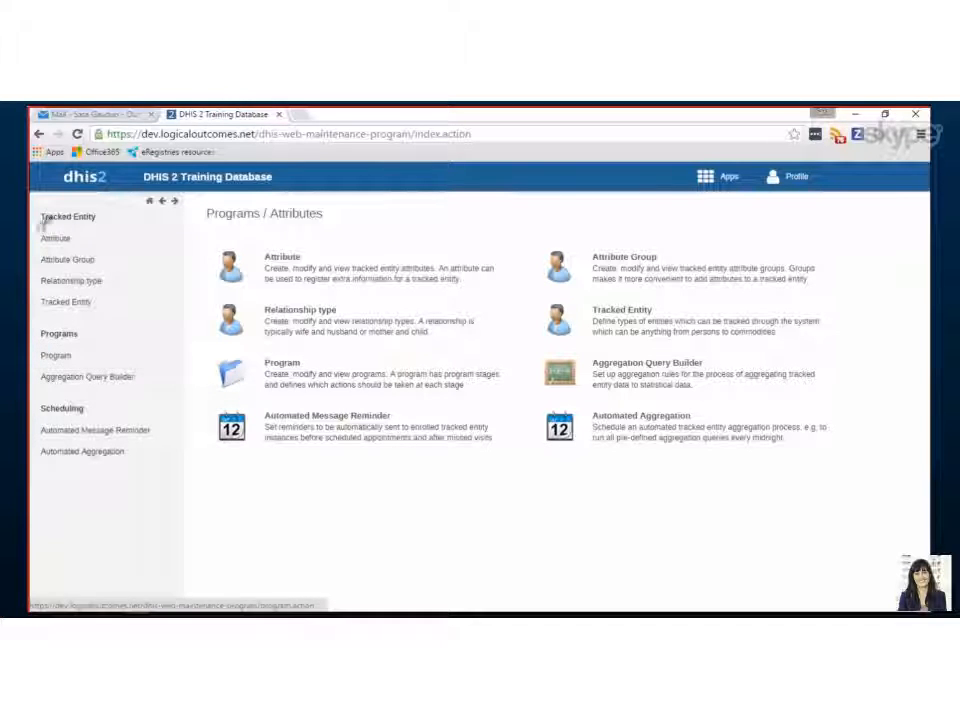
left_click_drag(42, 215, 99, 305)
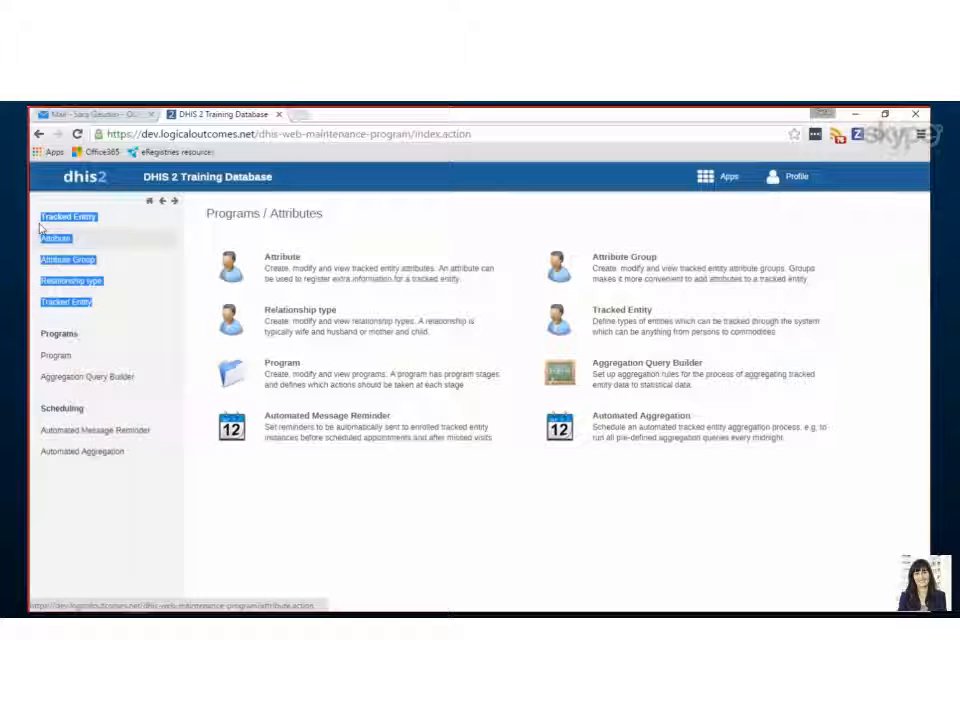
left_click(182, 324)
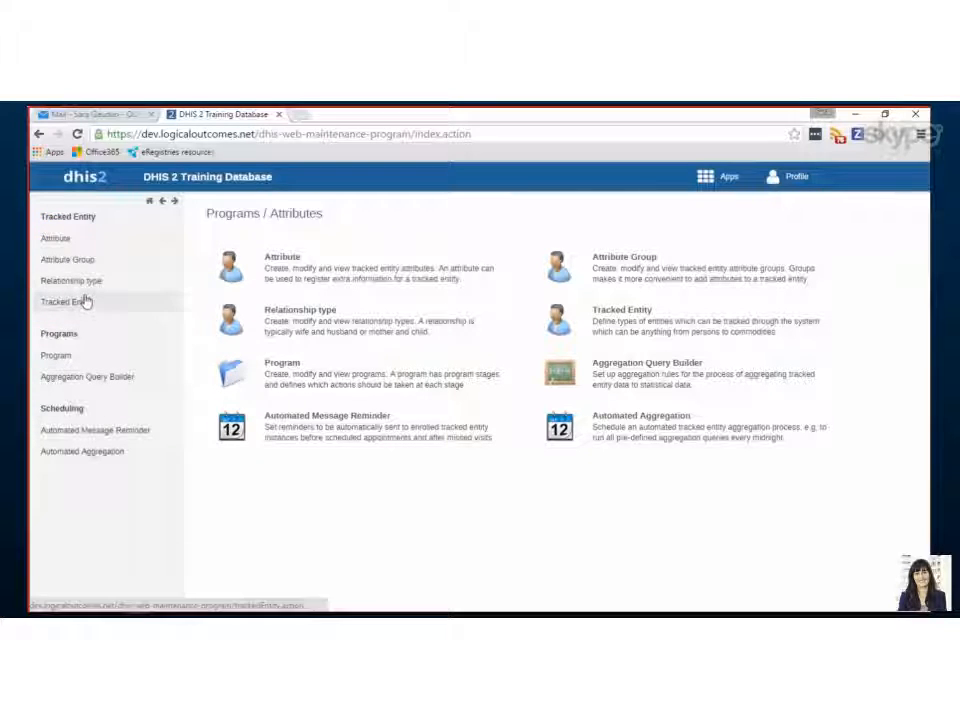
Start a new tracked entity attribute and set its value type to Text.
left_click(324, 281)
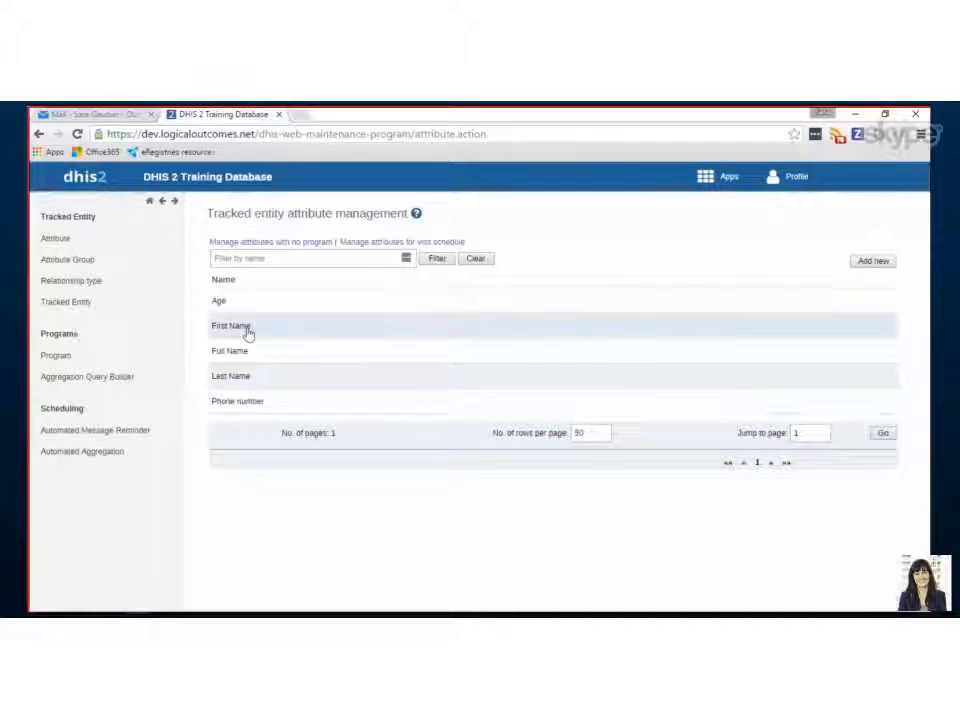
left_click(871, 261)
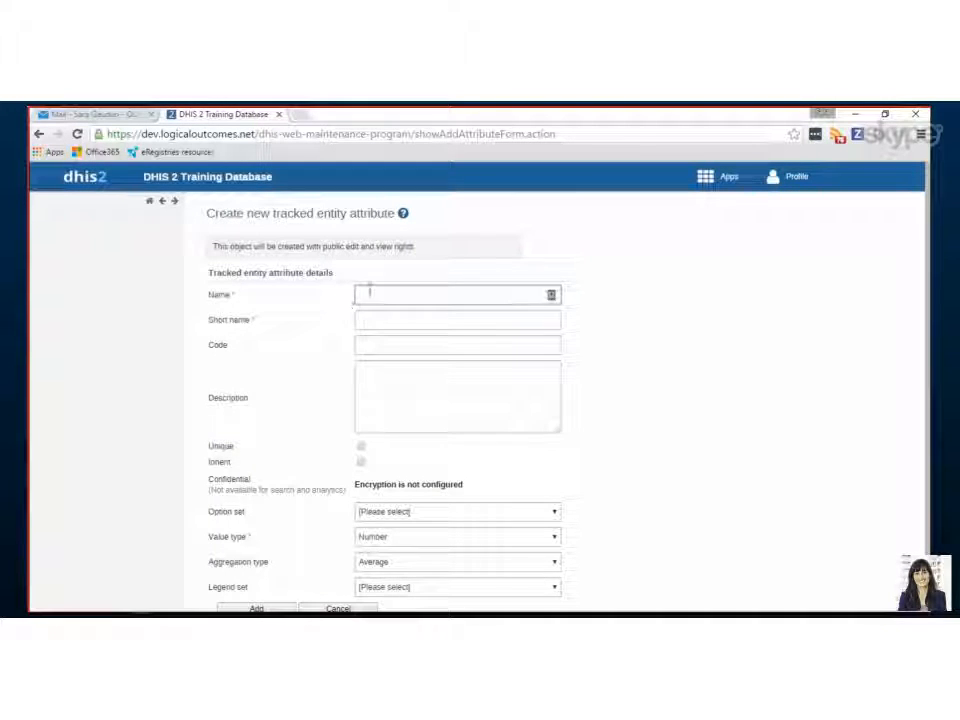
scroll(435, 337, "down", 1)
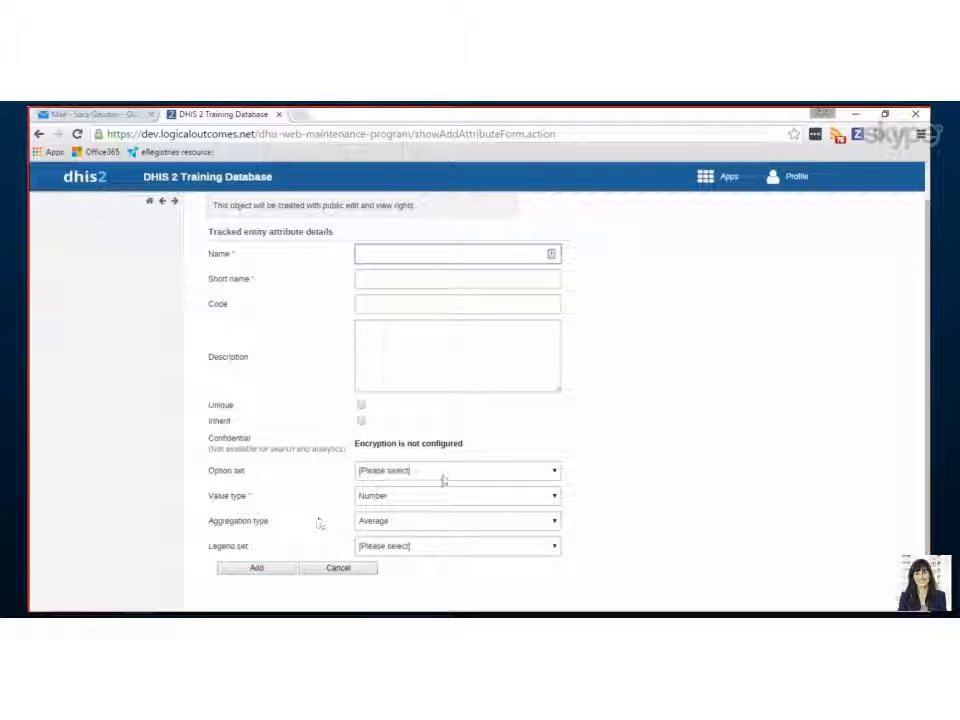
left_click(400, 496)
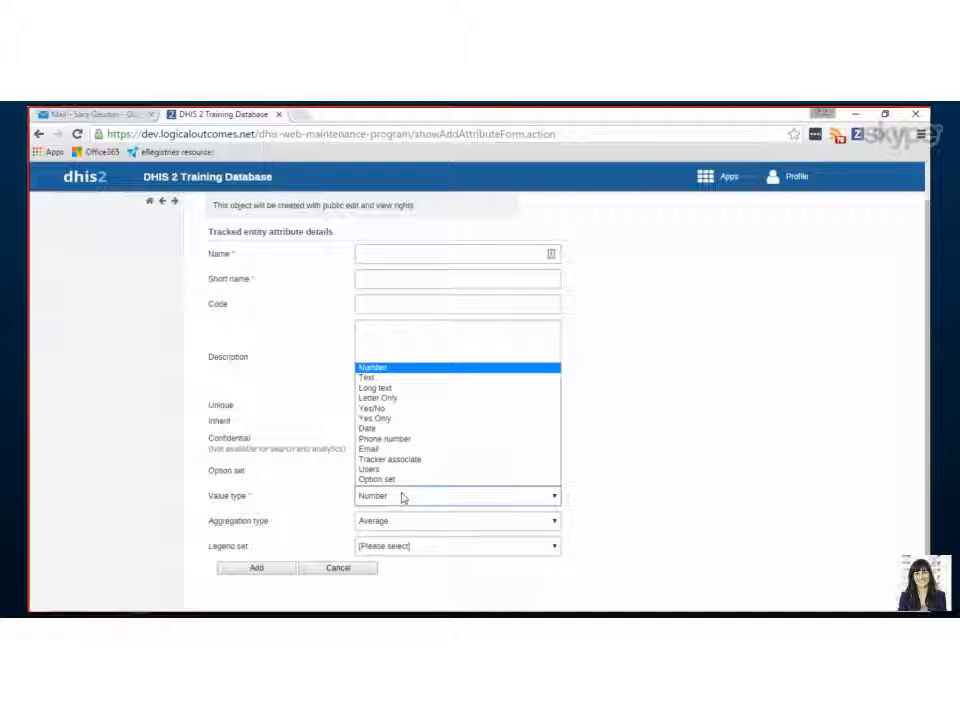
left_click(397, 379)
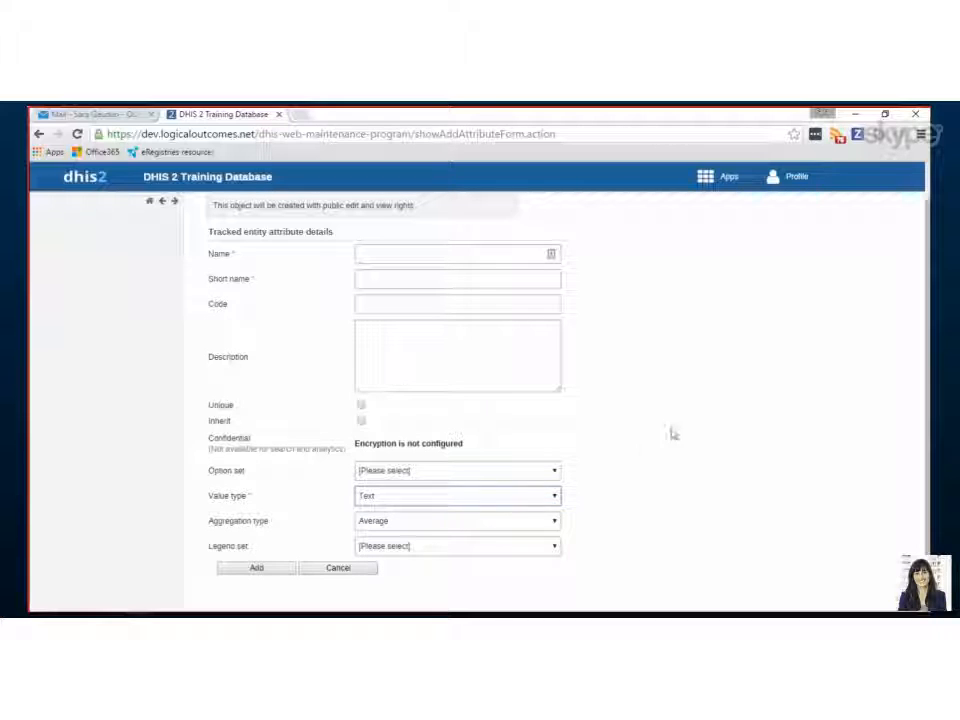
Review the option set choices for the new attribute and discard the form without saving.
left_click(416, 477)
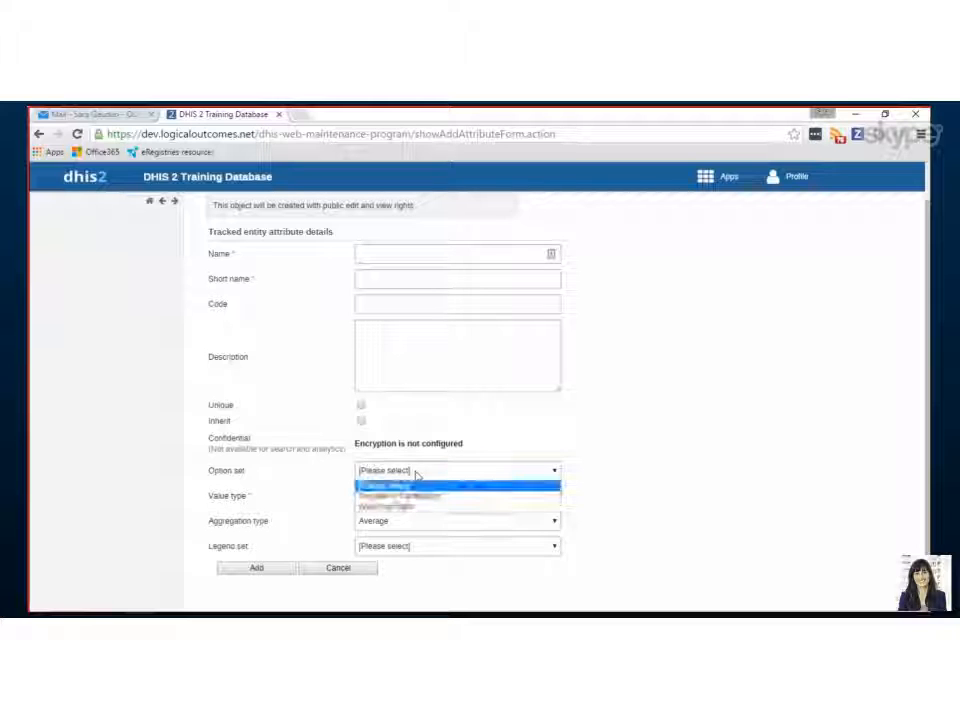
left_click(584, 471)
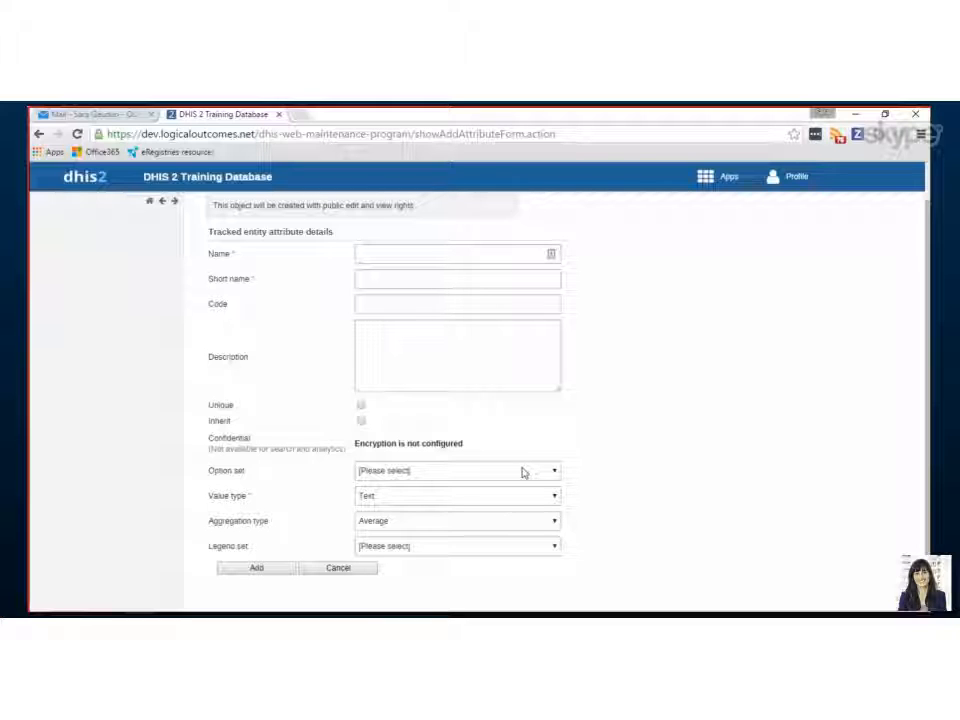
left_click(394, 474)
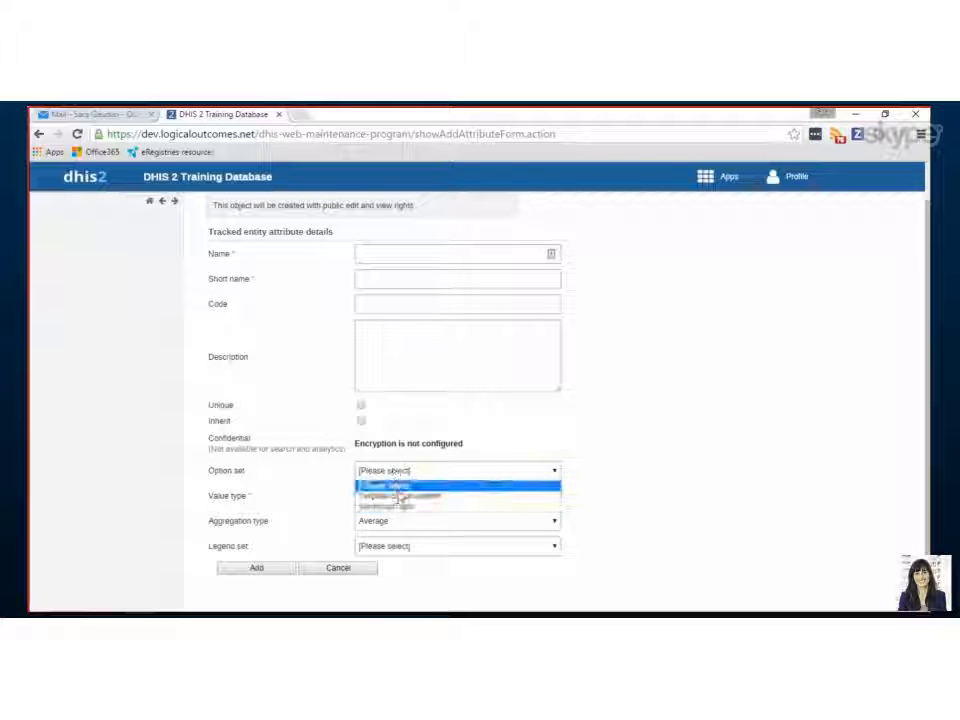
left_click(641, 461)
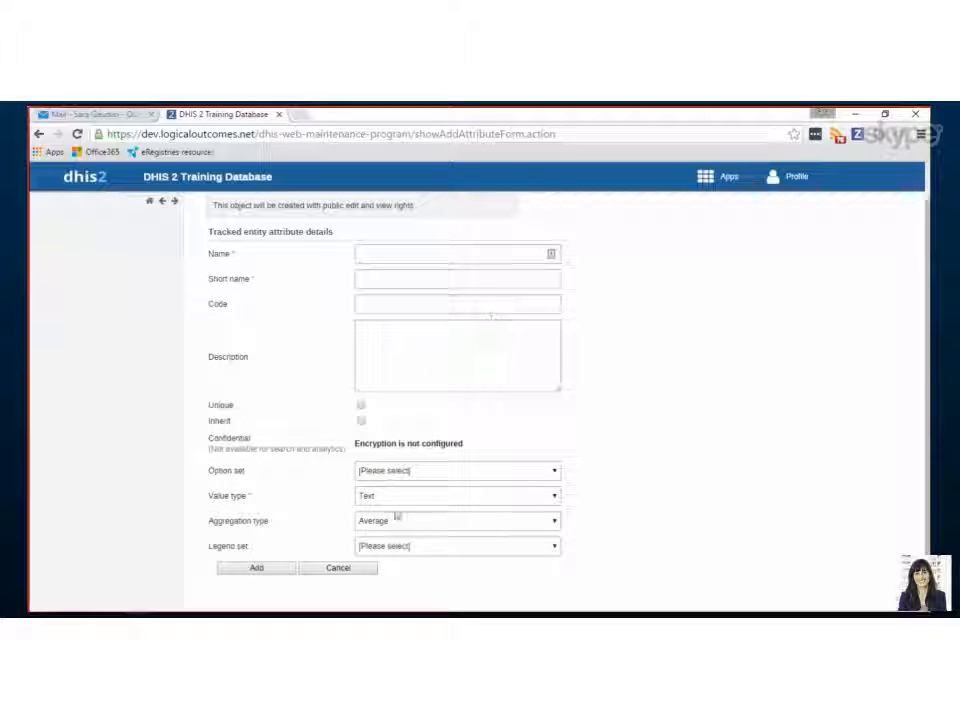
left_click(336, 568)
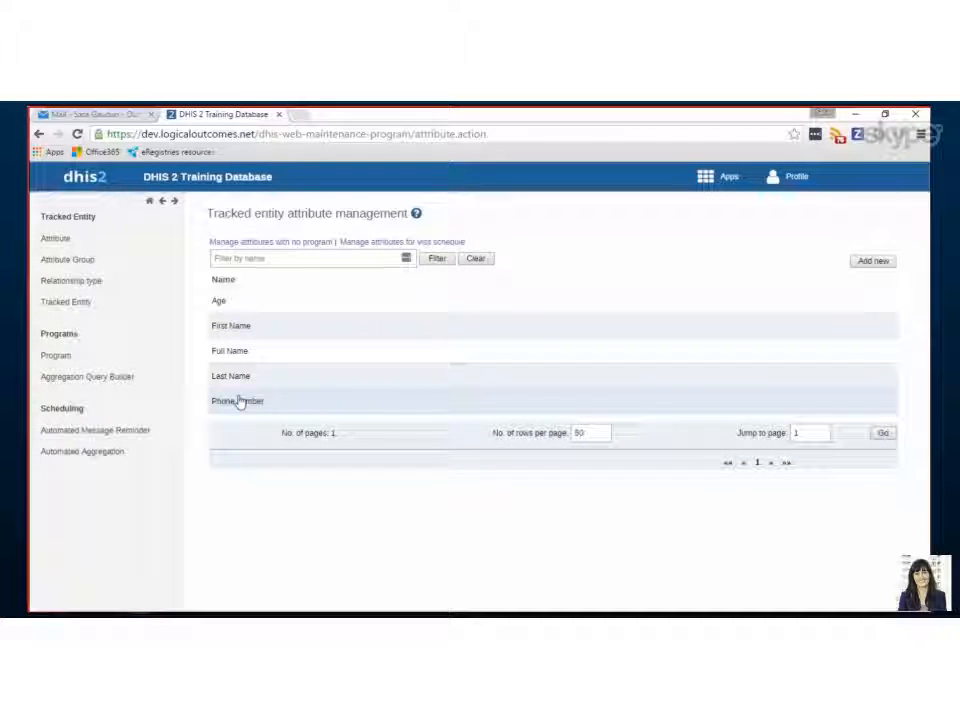
Open the existing Age attribute for editing to examine its settings, and return to the attribute list.
left_click(231, 302)
left_click(266, 344)
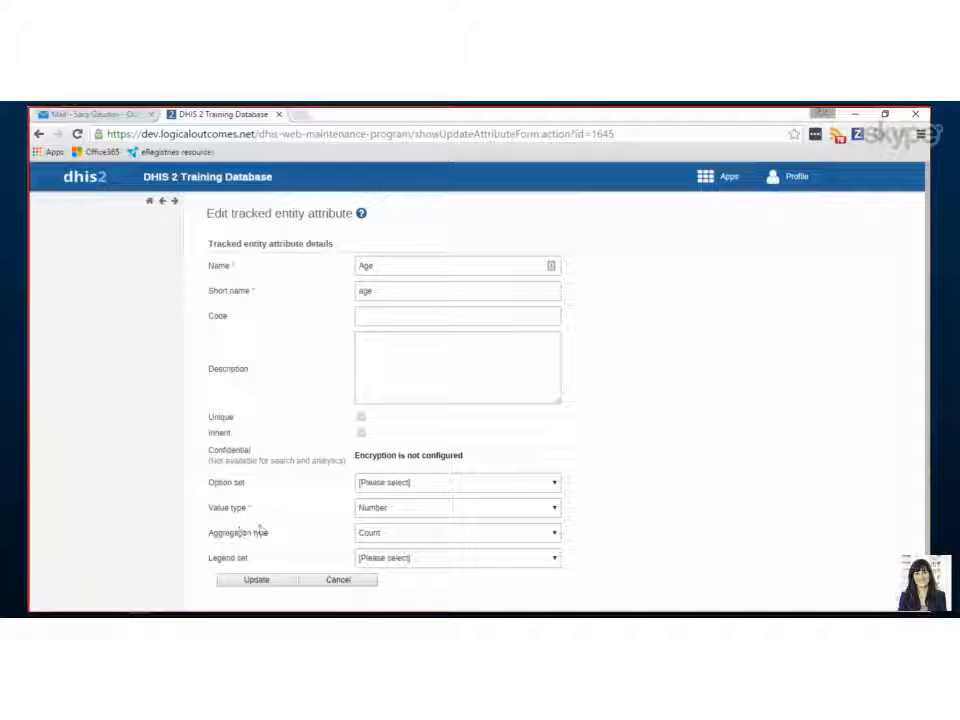
left_click(39, 134)
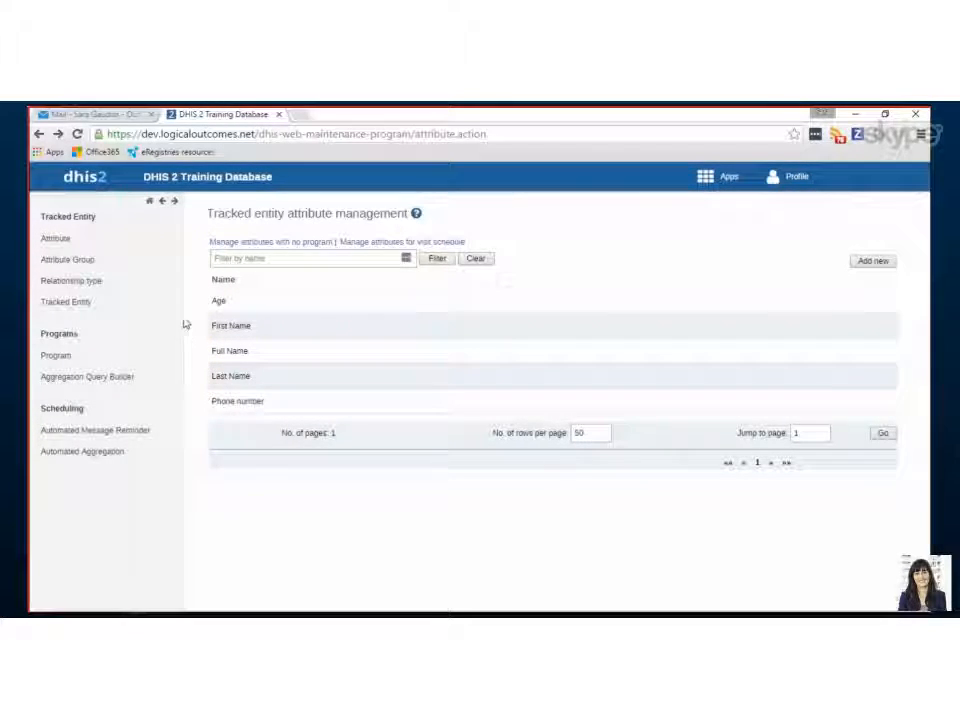
Examine the tracked entity list, the form for creating an entity, and the actions available for the Teacher entity.
left_click(62, 302)
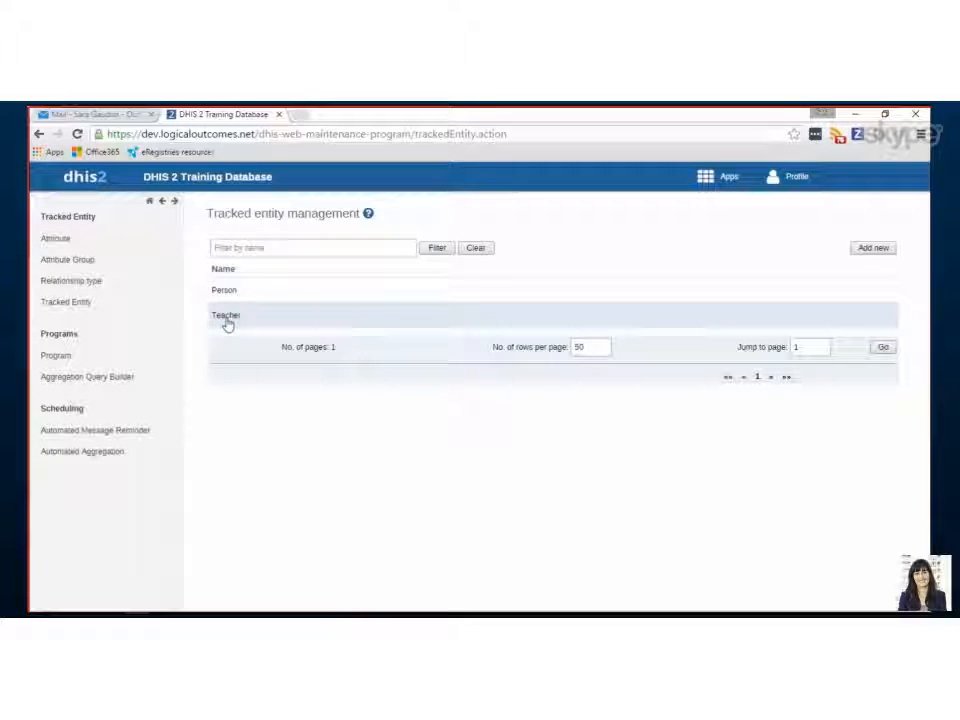
left_click(871, 249)
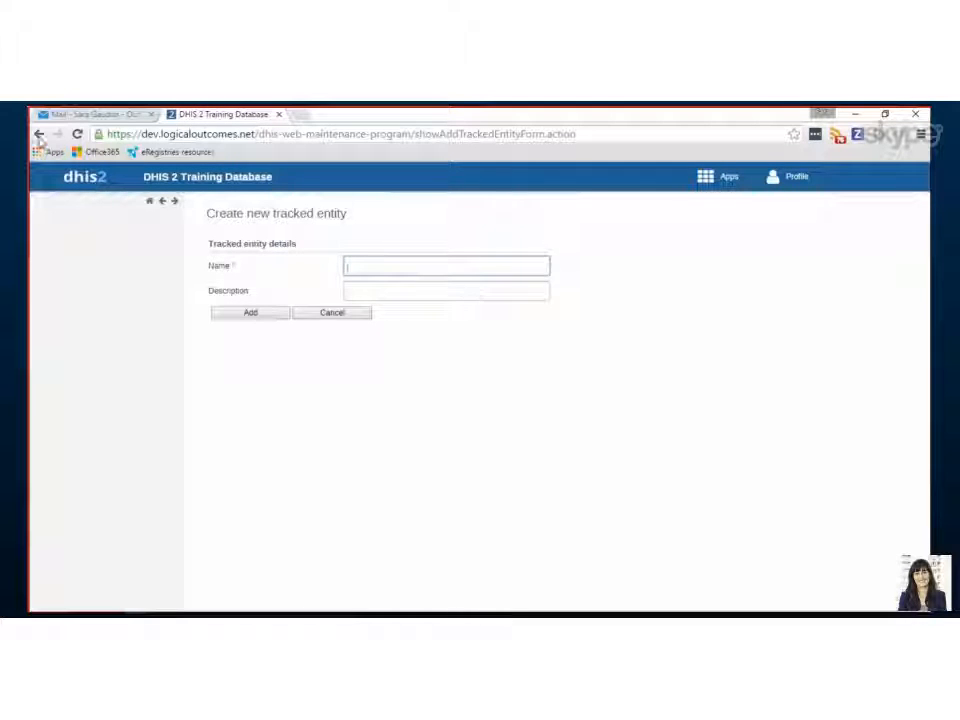
left_click(332, 312)
left_click(236, 317)
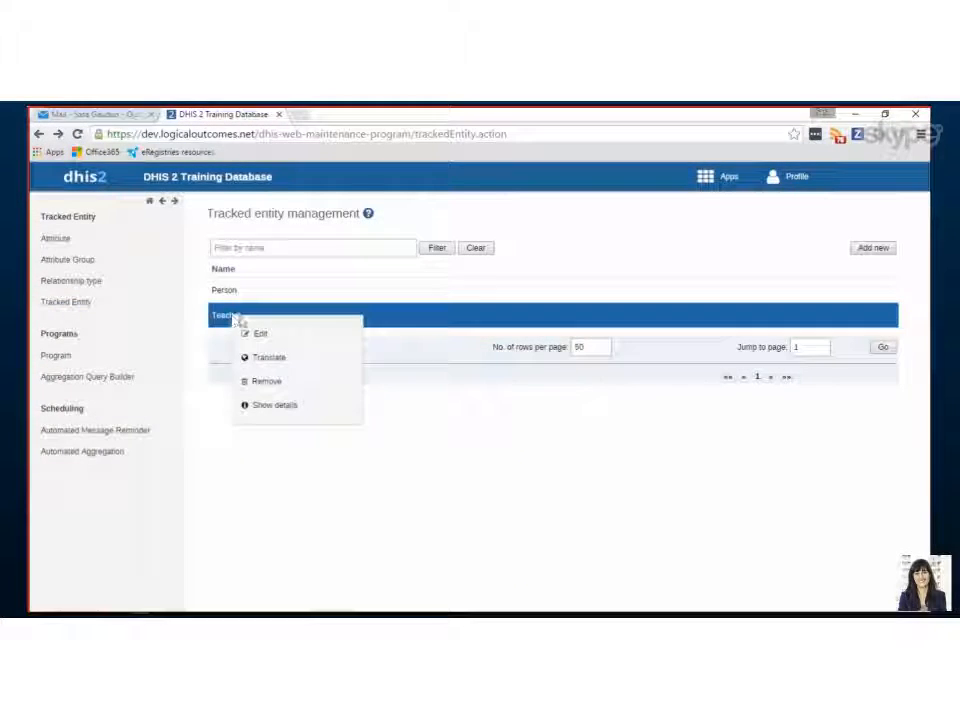
left_click(192, 454)
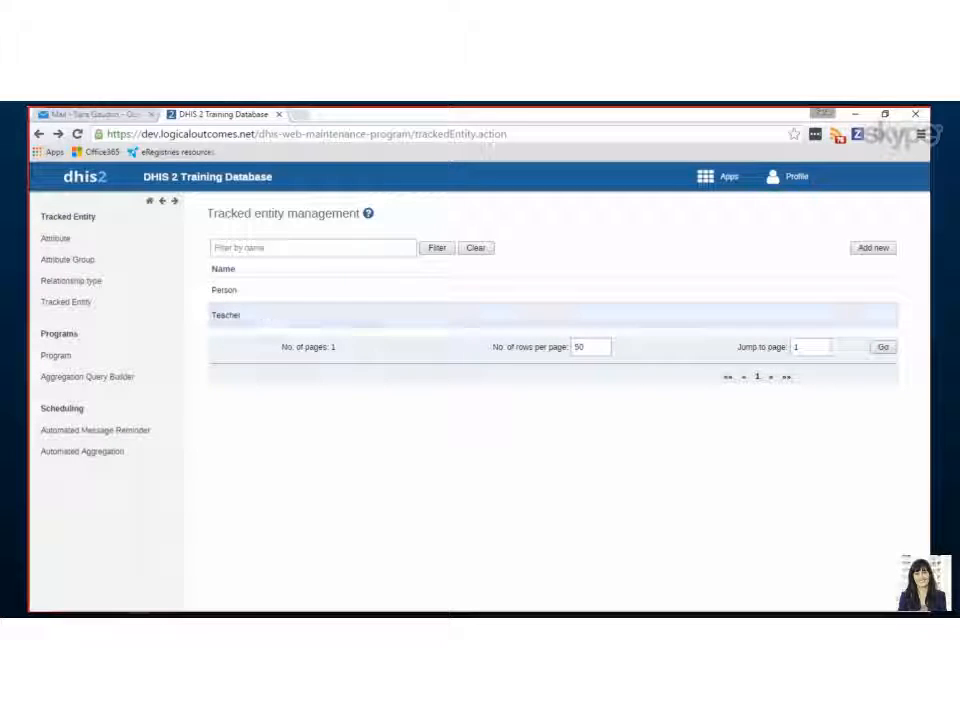
Switch to the OneNote assignment and read the instructions on creating entities, Tracker-domain data elements and programs.
left_click(234, 604)
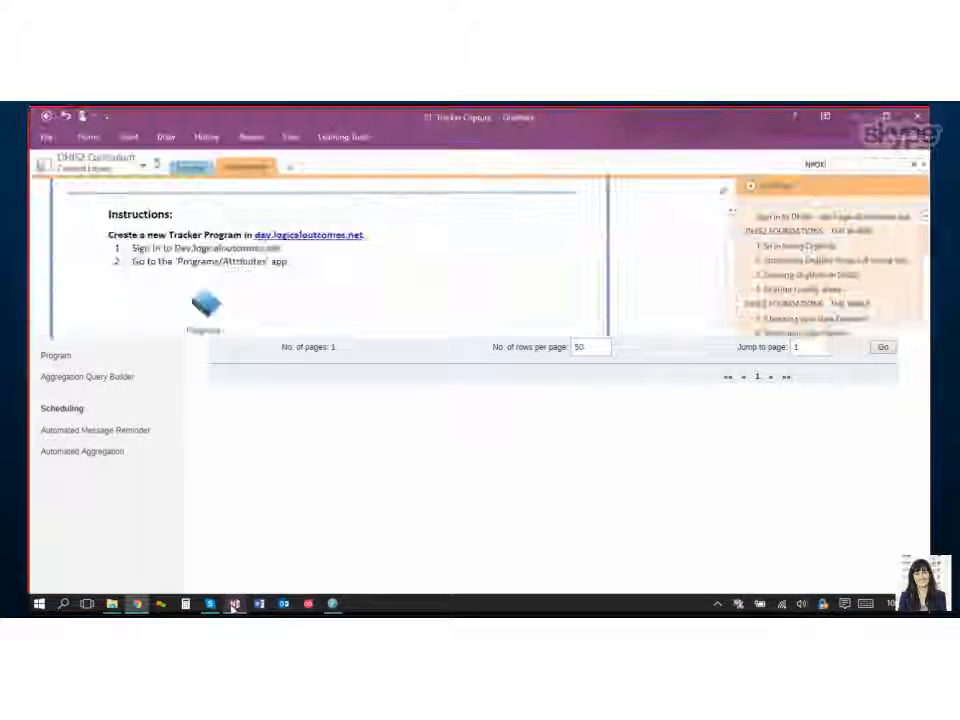
scroll(205, 422, "down", 10)
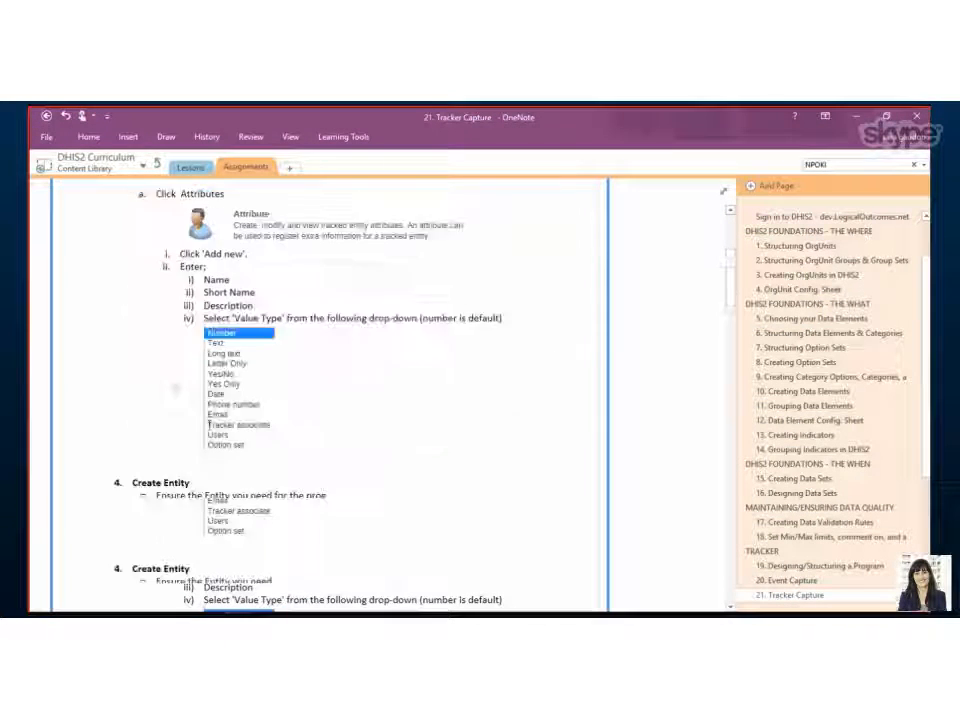
scroll(230, 420, "down", 2)
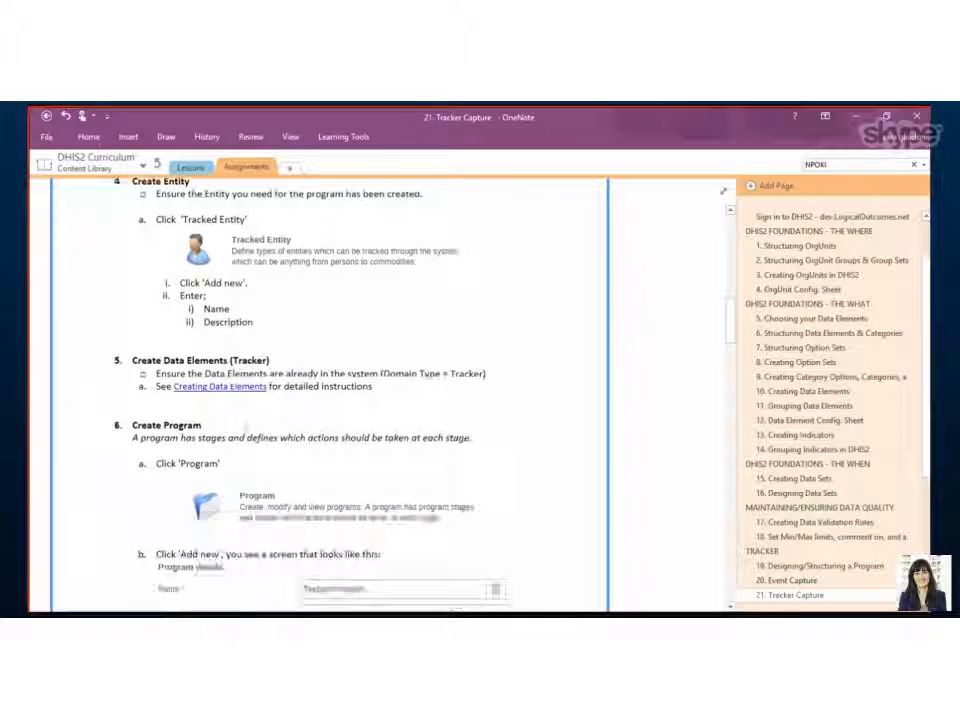
scroll(244, 439, "up", 1)
left_click_drag(108, 384, 385, 410)
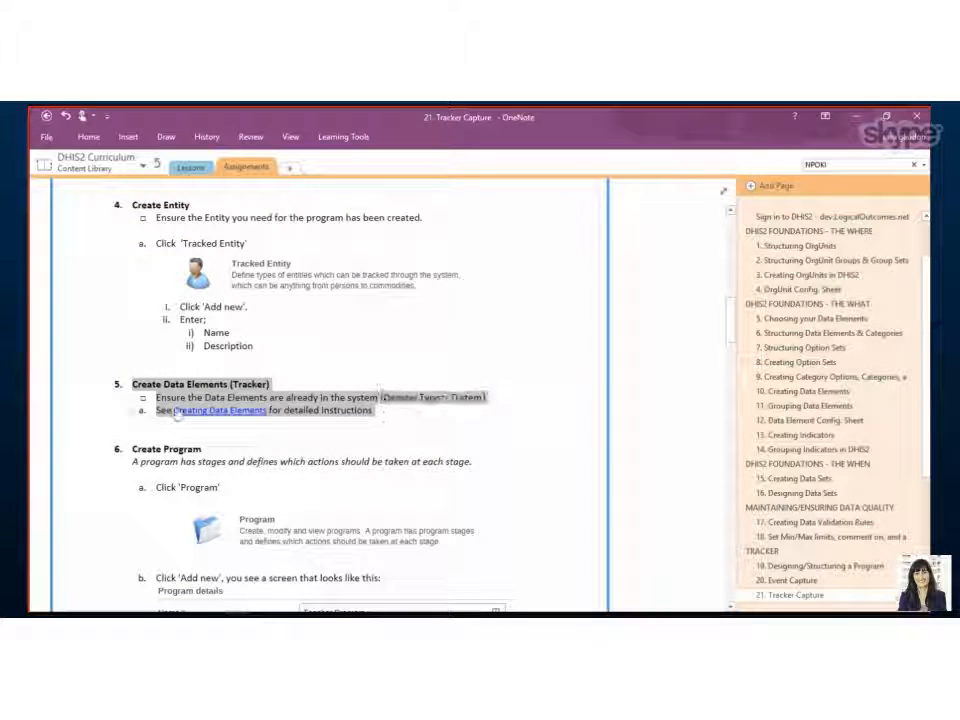
left_click(386, 410)
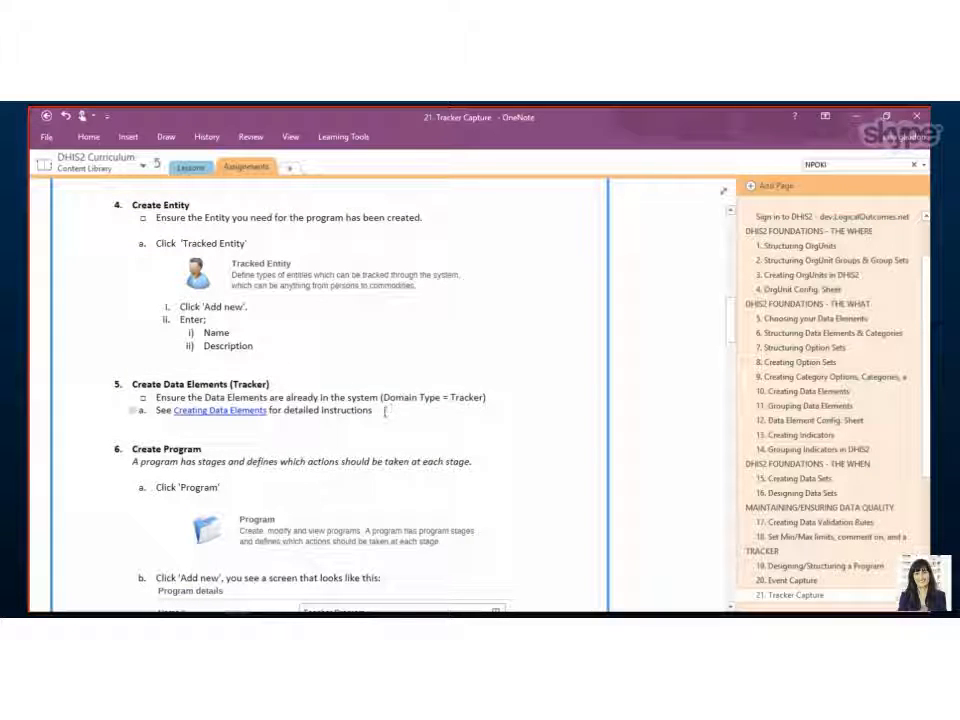
left_click_drag(387, 398, 486, 397)
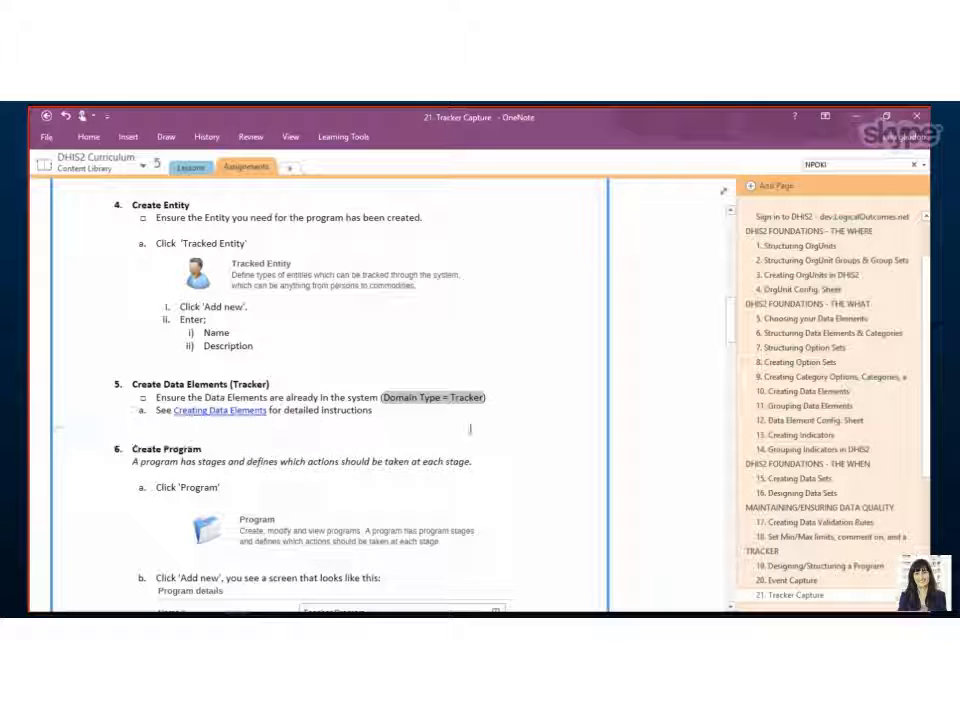
scroll(369, 430, "down", 2)
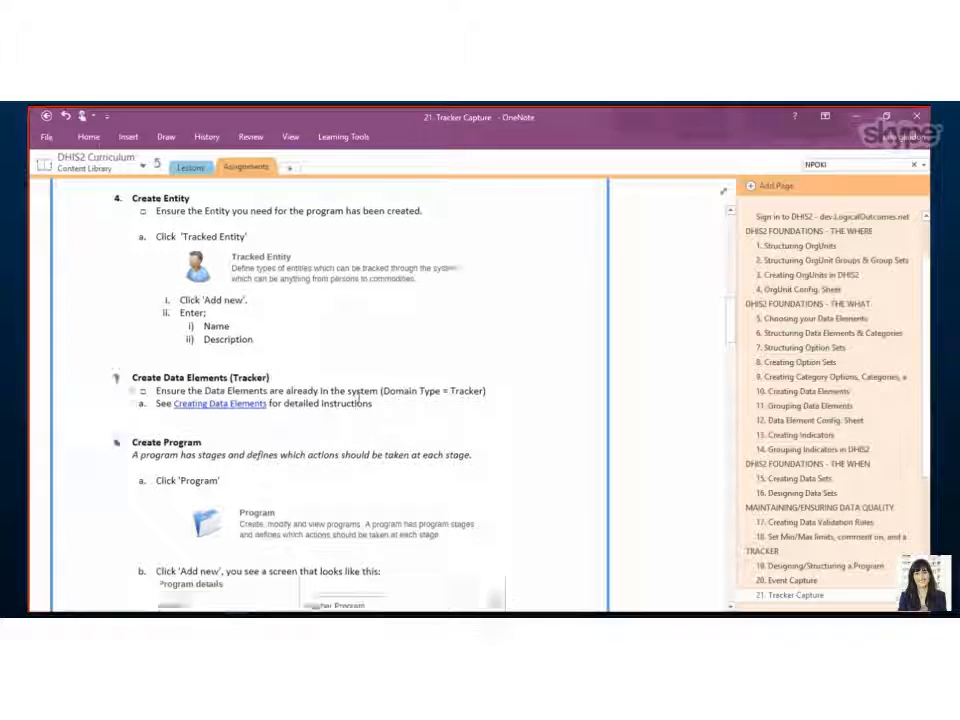
scroll(355, 399, "down", 2)
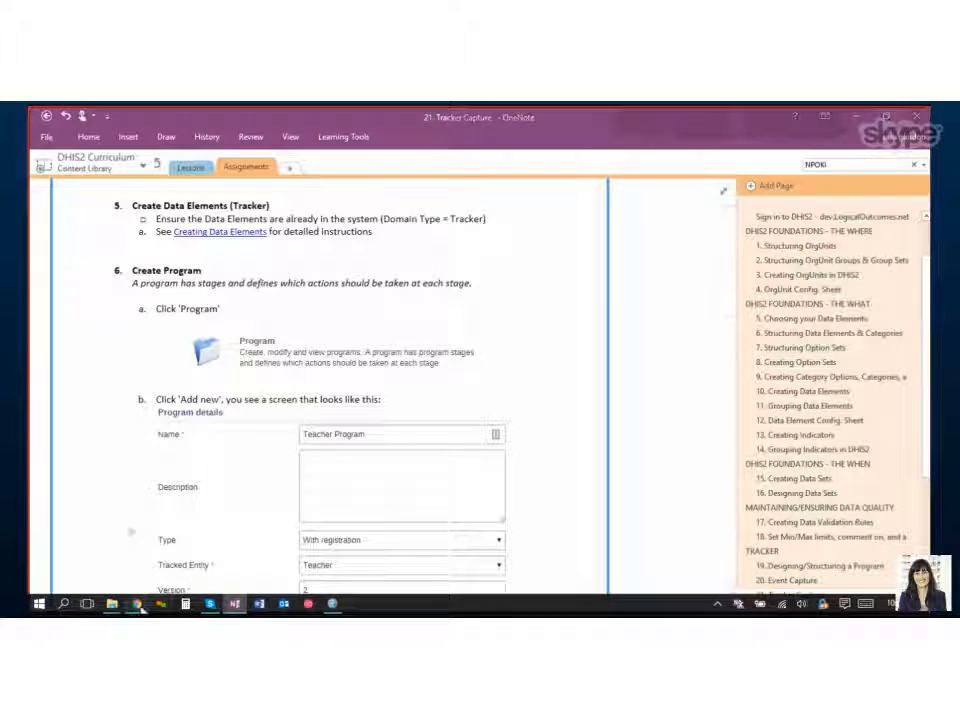
Switch back to DHIS2 in the browser and view the list of existing programs.
left_click(137, 604)
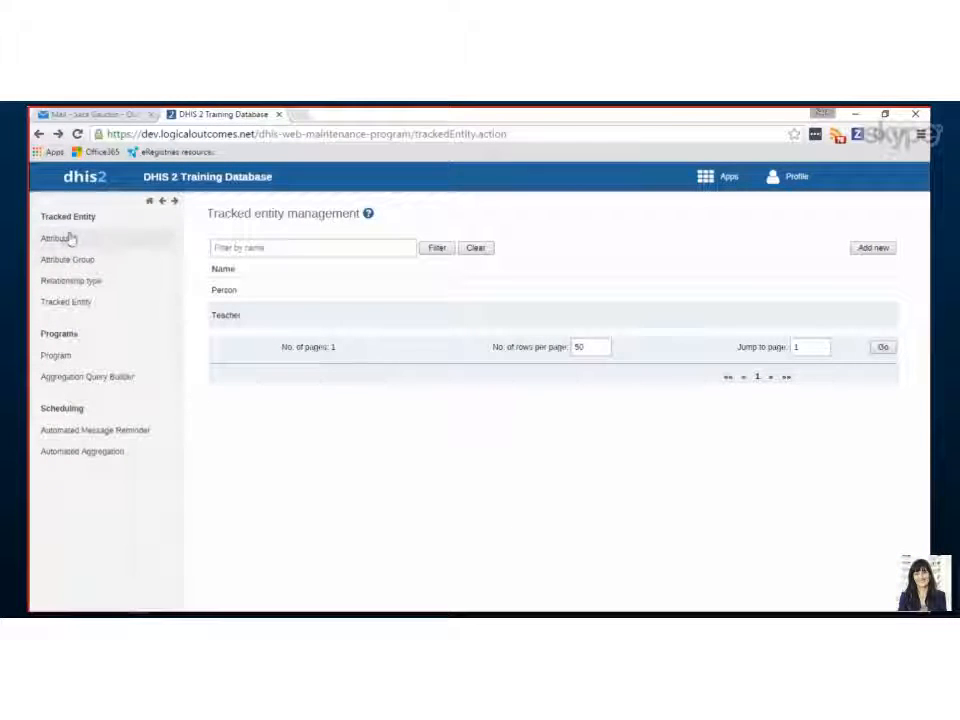
left_click(57, 358)
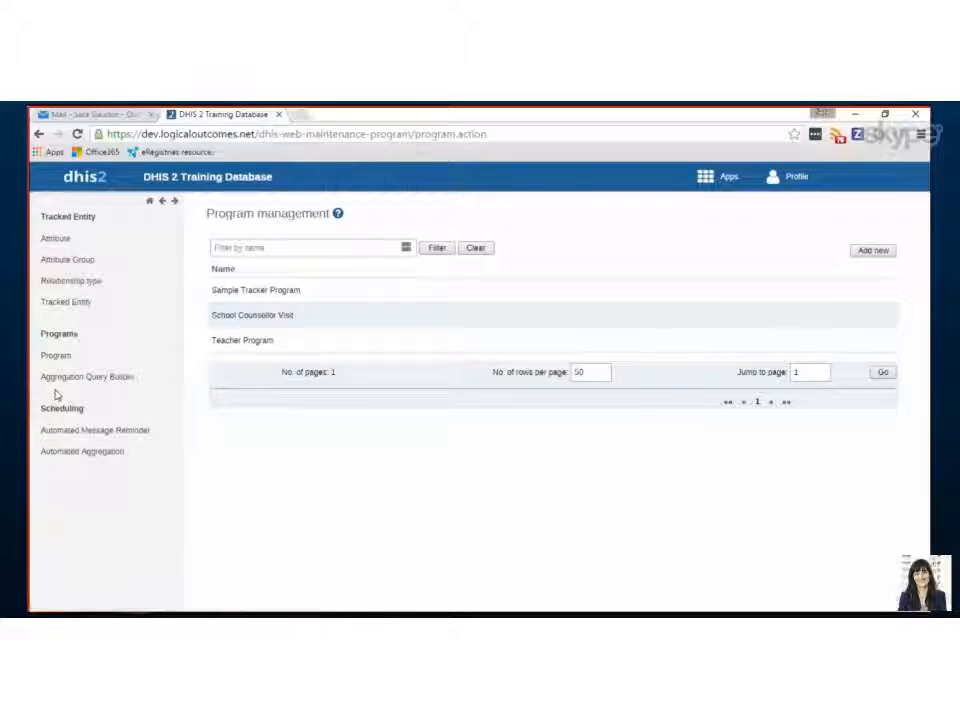
Examine the fields for creating a new relationship type and return to the relationship type list without saving.
left_click(70, 283)
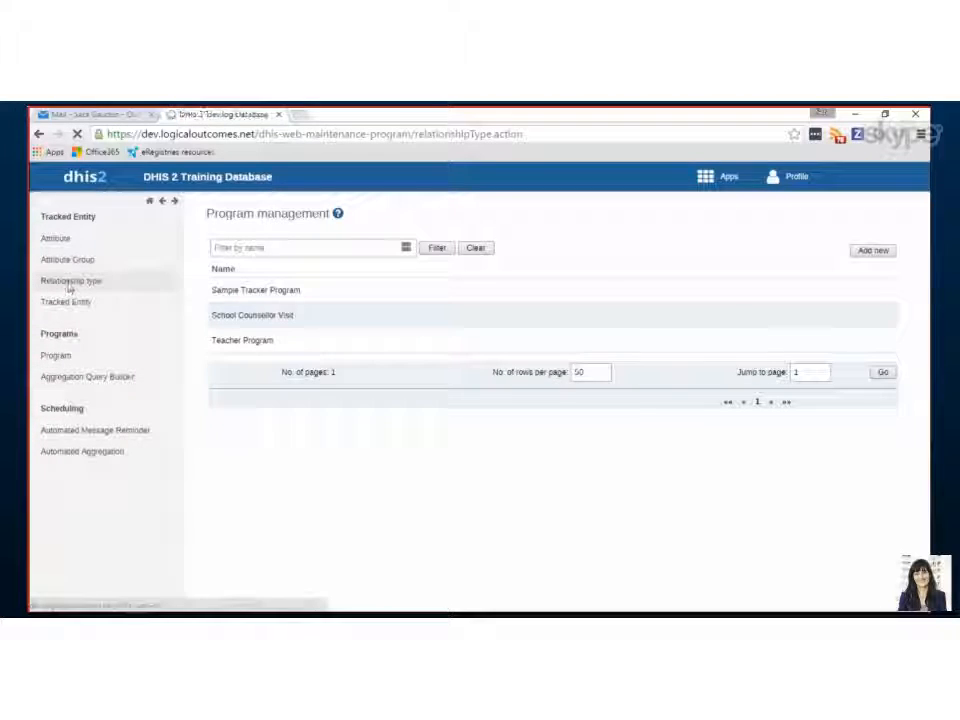
left_click(864, 249)
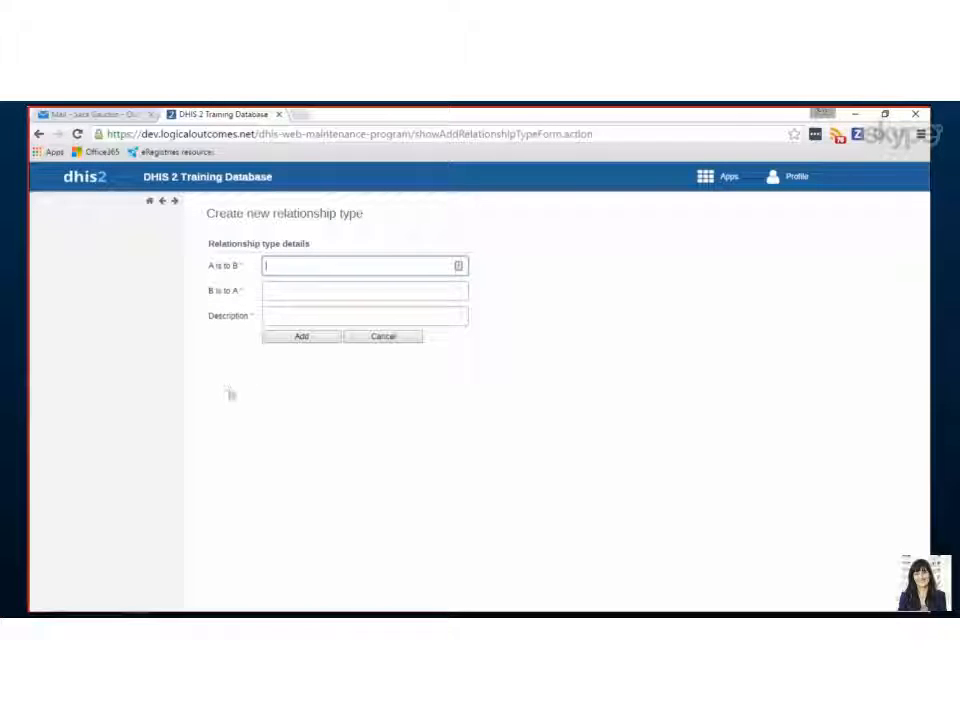
left_click(38, 136)
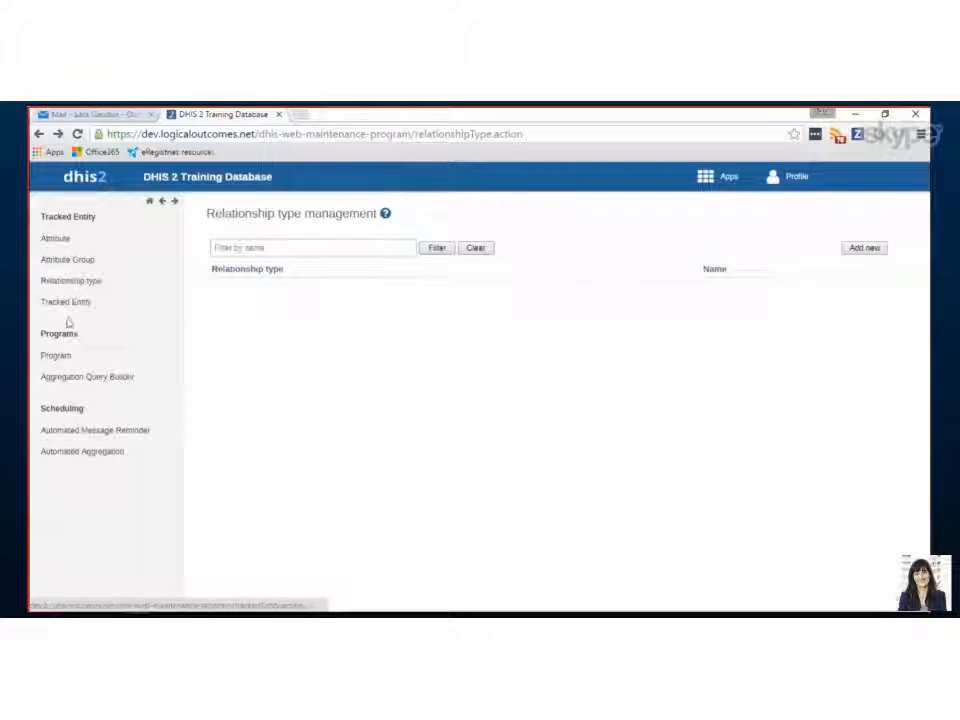
Open the Teacher Program for editing and check its type and tracked entity choices, keeping With registration and Teacher selected.
left_click(64, 358)
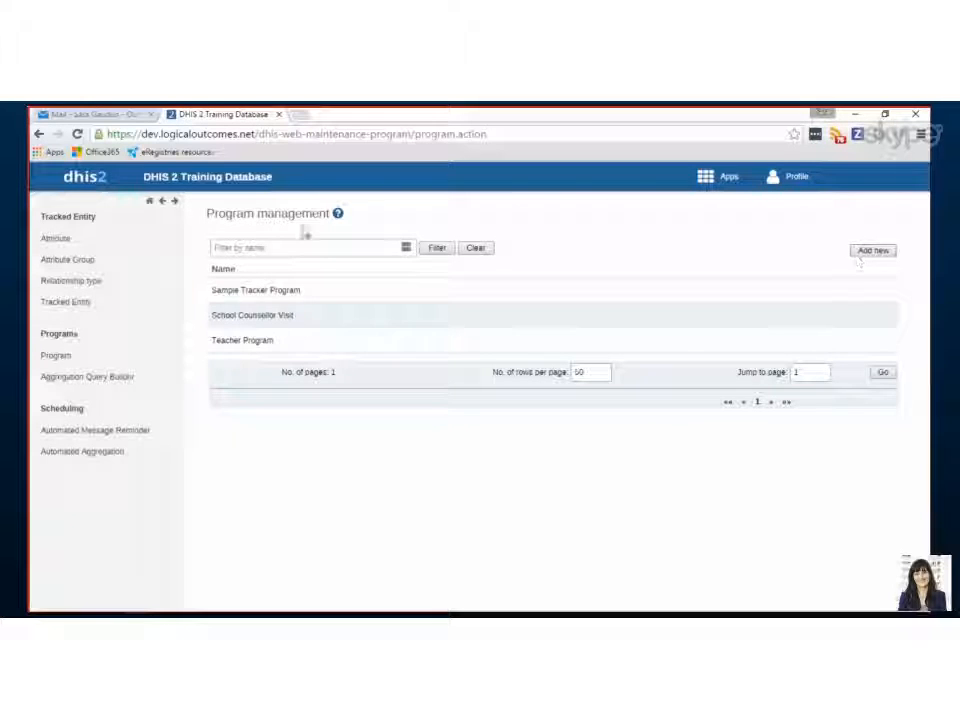
left_click(222, 345)
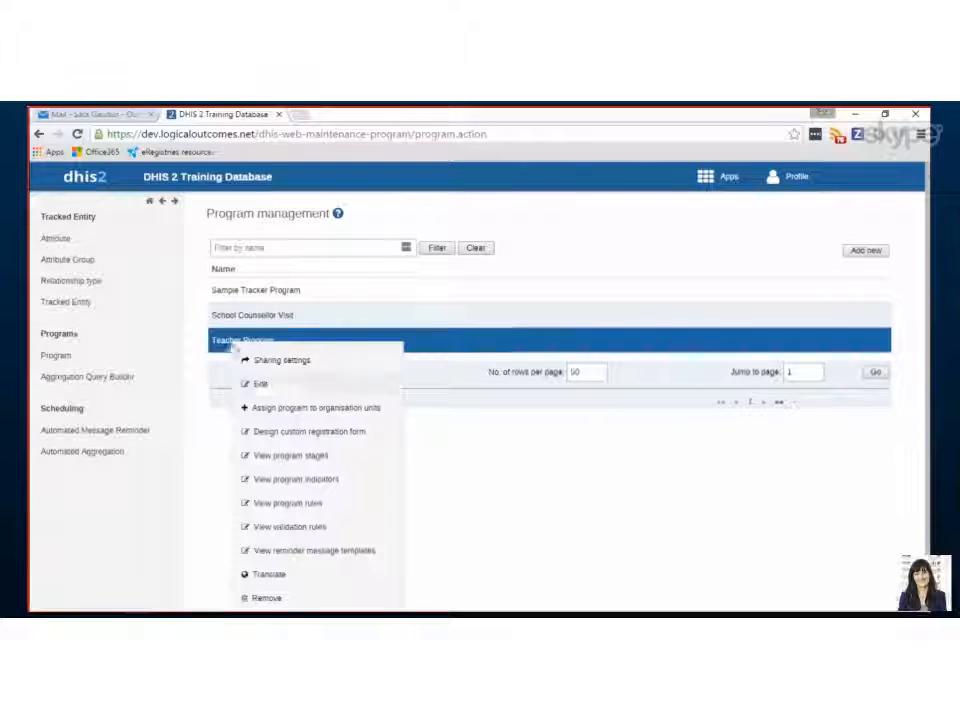
left_click(270, 385)
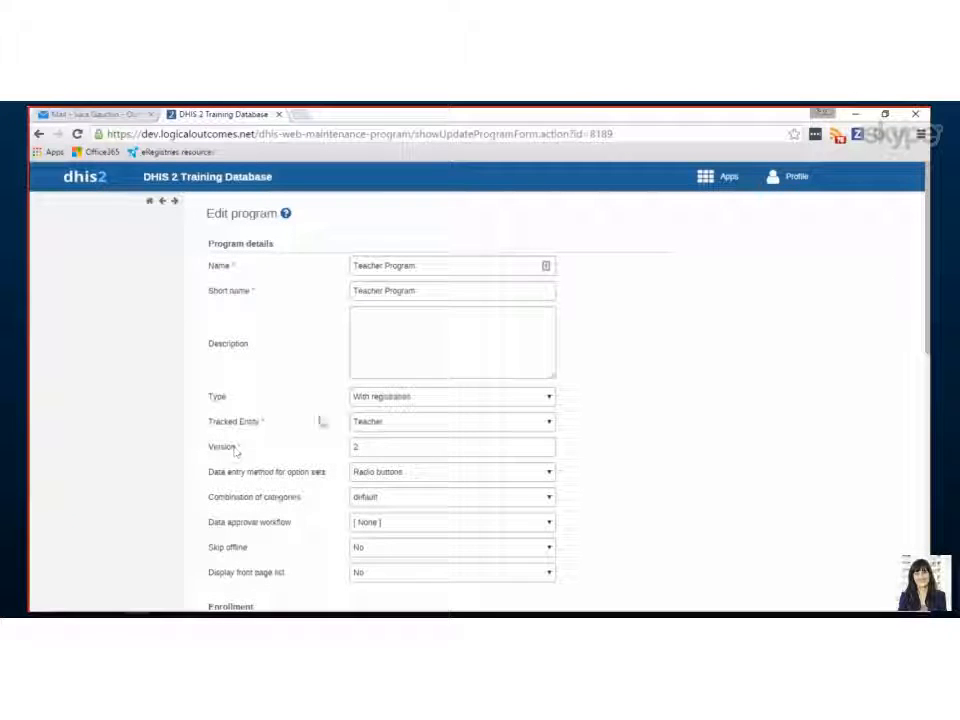
left_click(372, 397)
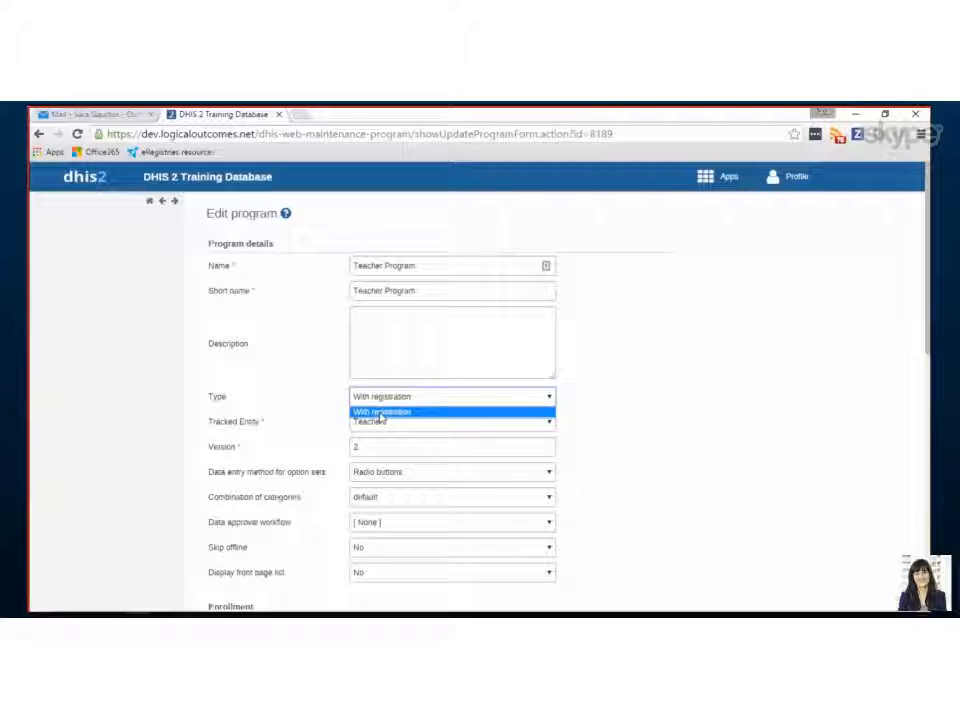
left_click(381, 412)
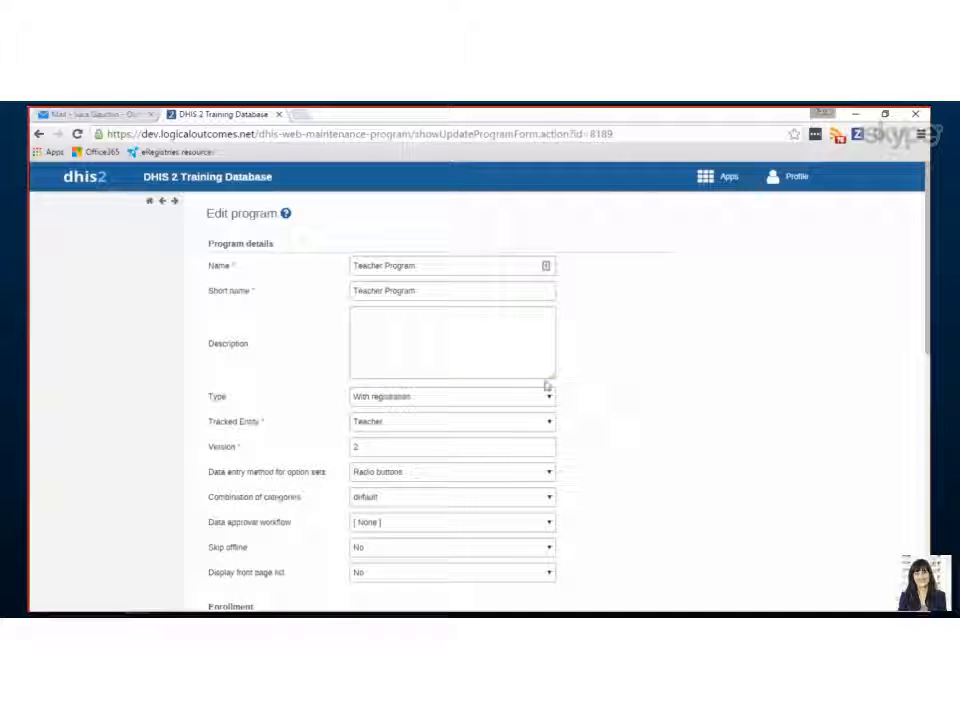
left_click(392, 426)
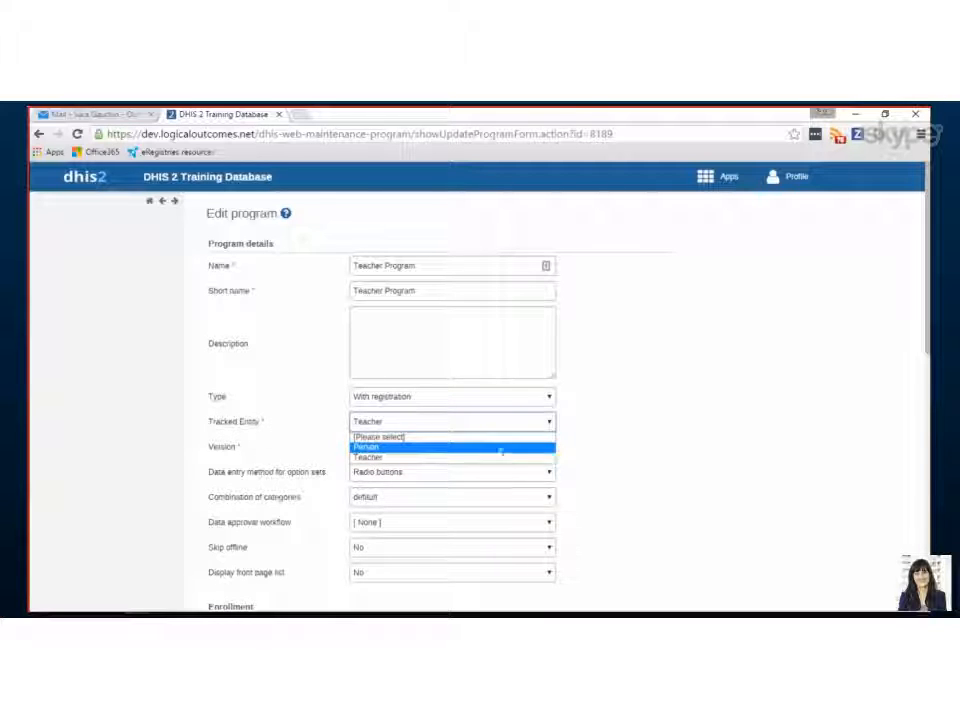
left_click(390, 457)
Examine the Teacher Program's general settings, enrollment dates, relative shortcut link, event scheduling and attribute assignments.
scroll(524, 455, "down", 1)
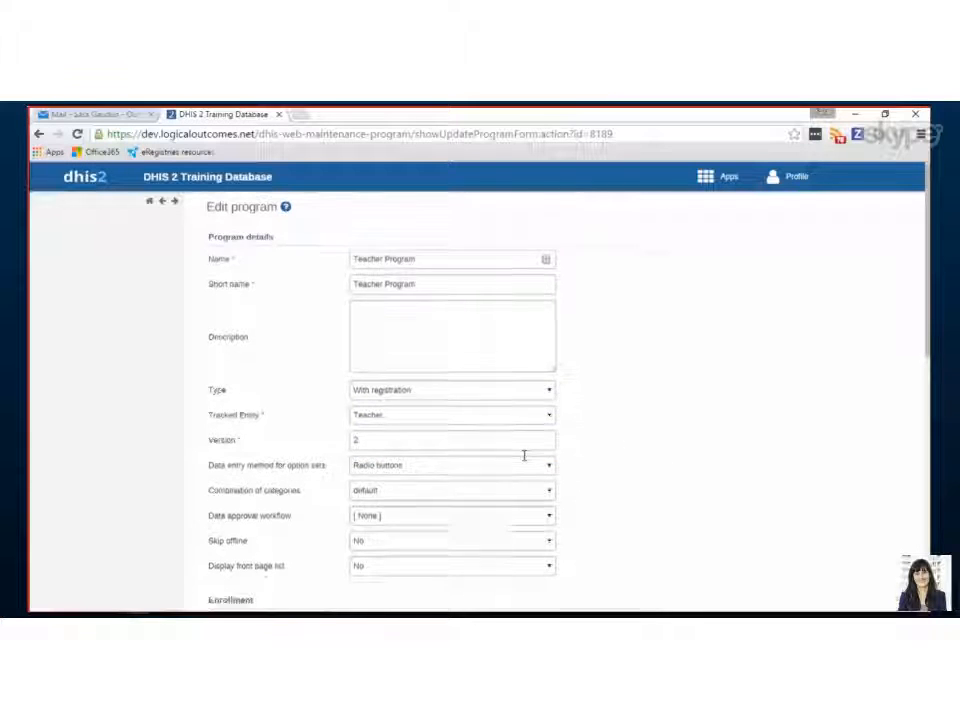
scroll(524, 455, "down", 1)
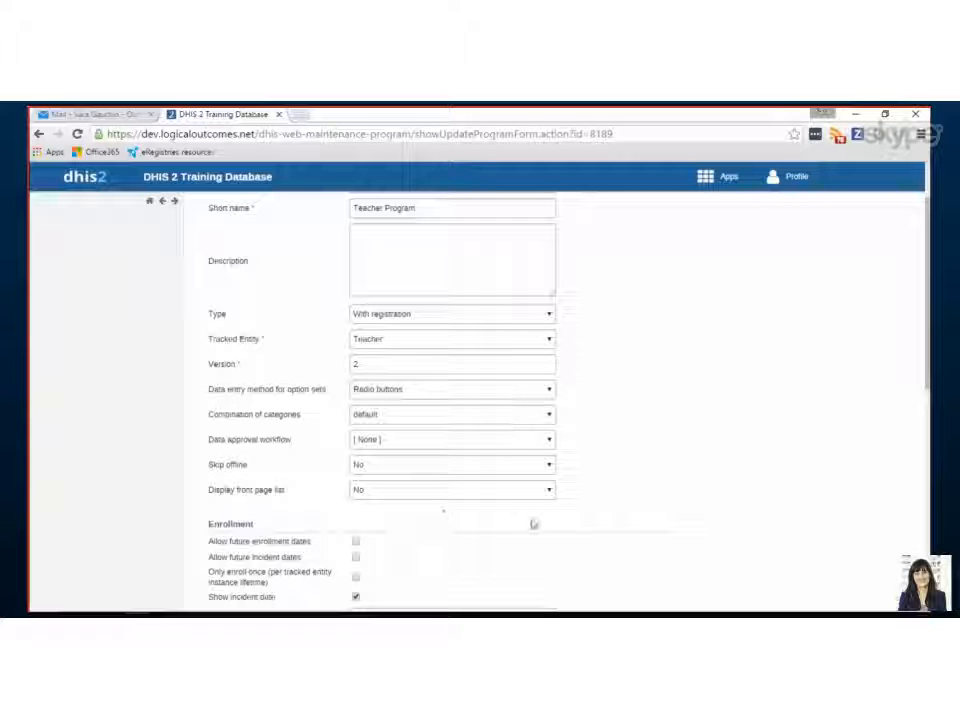
scroll(499, 512, "down", 1)
scroll(481, 501, "down", 3)
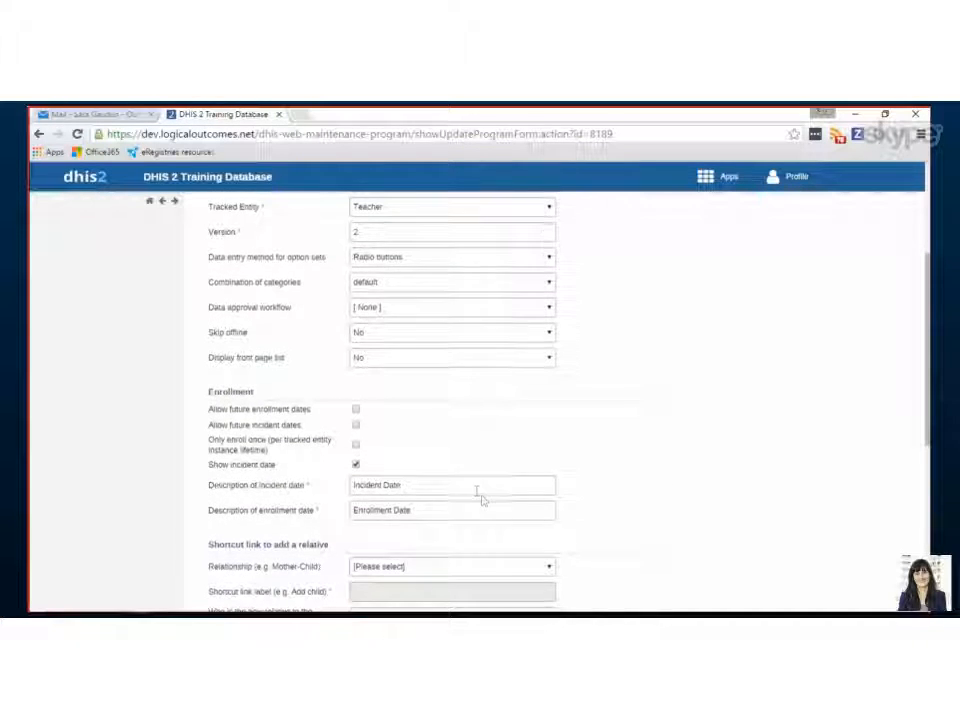
scroll(529, 487, "down", 1)
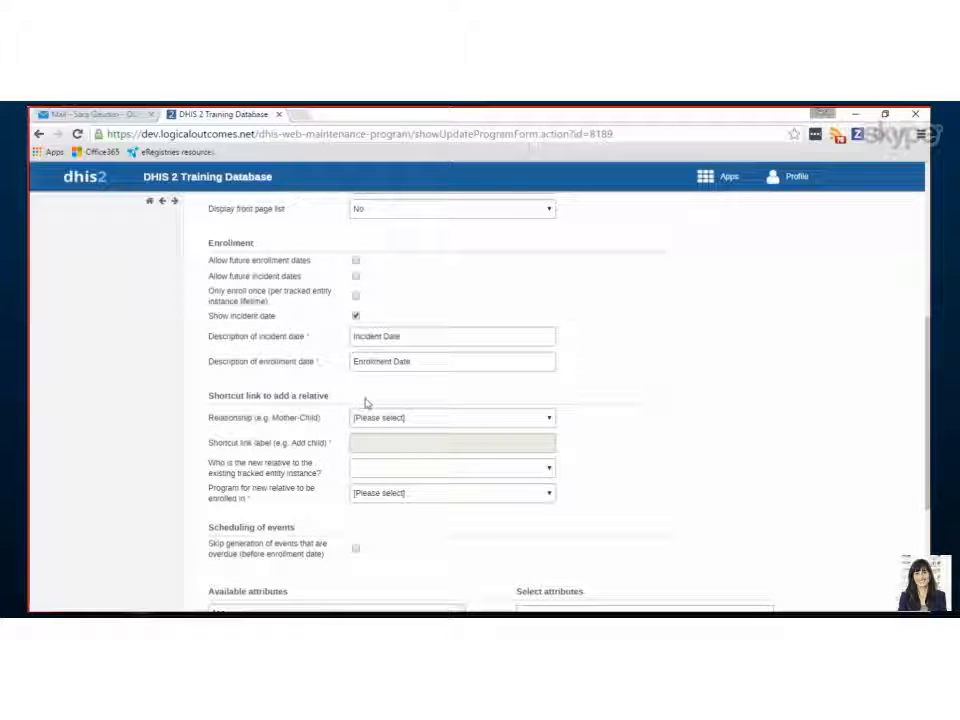
scroll(636, 431, "up", 1)
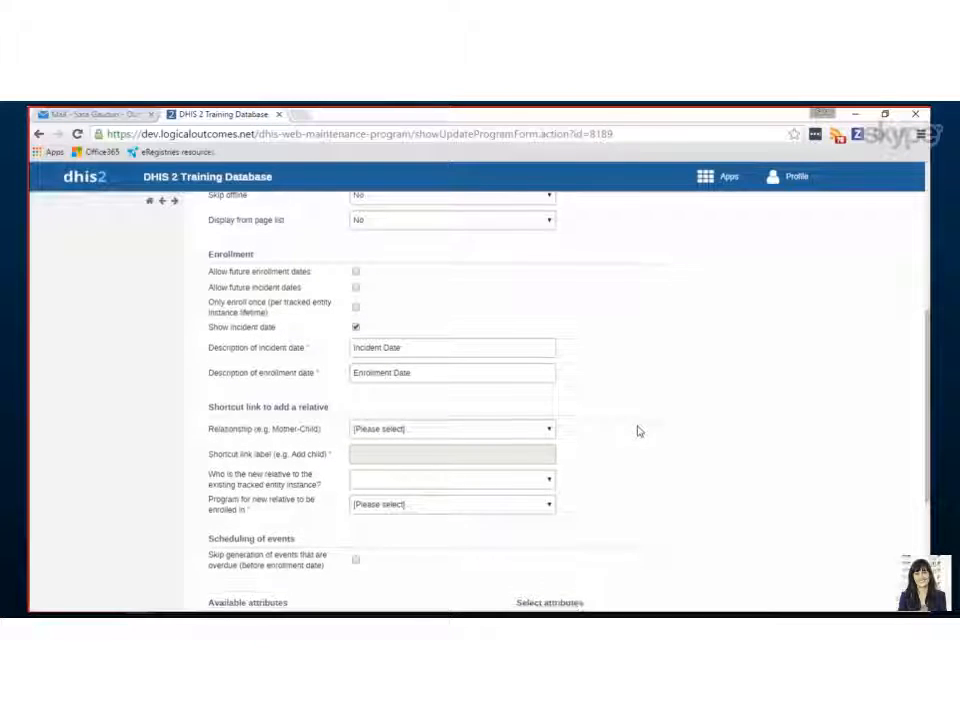
scroll(275, 400, "down", 1)
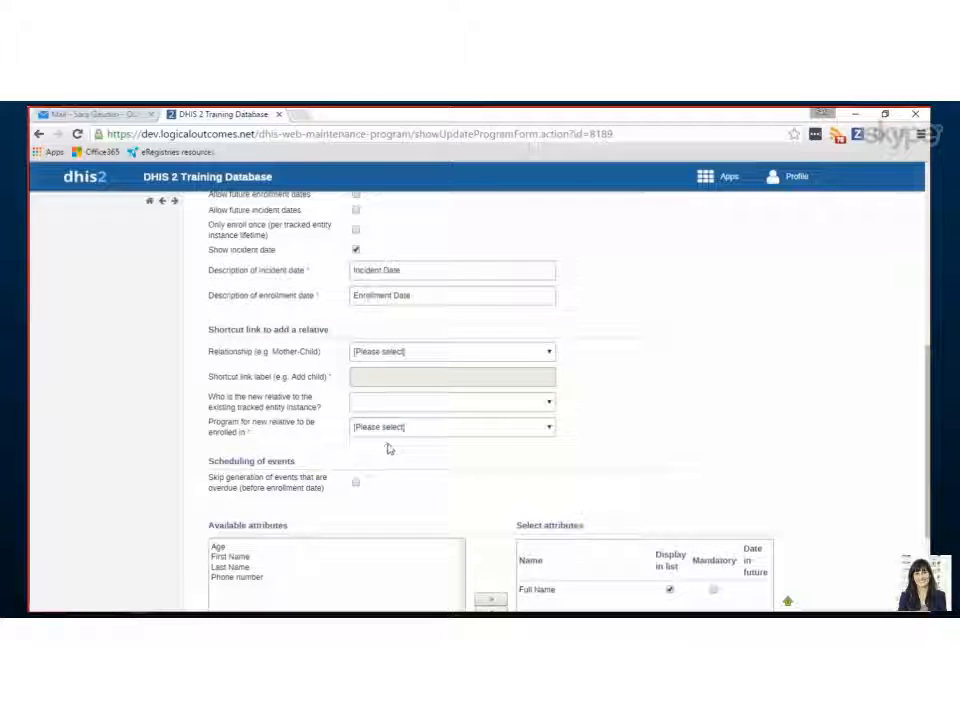
scroll(628, 418, "down", 2)
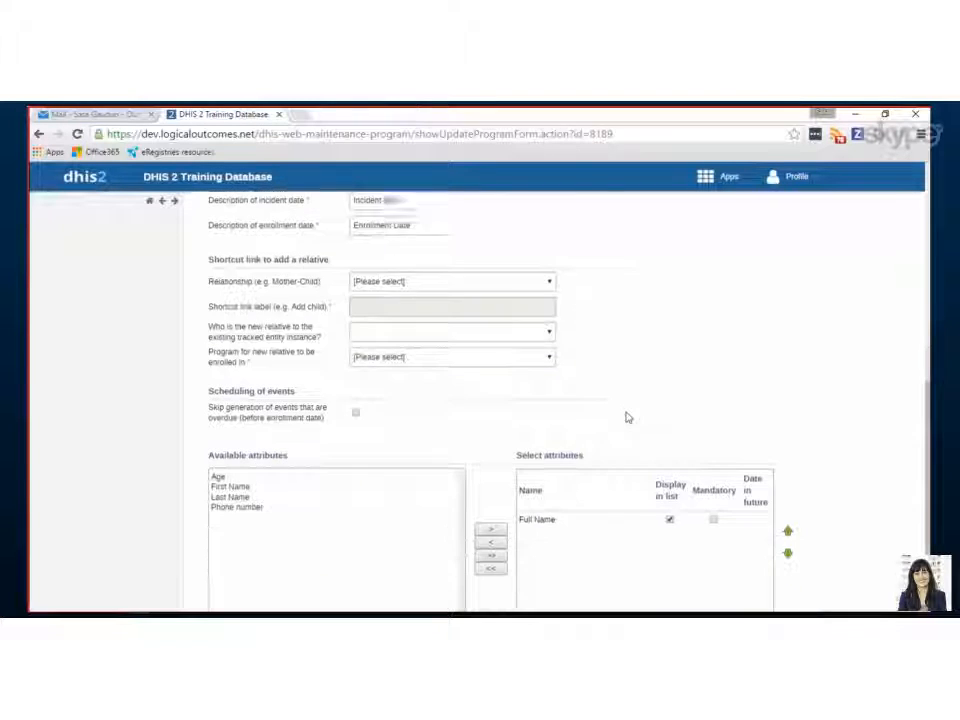
scroll(628, 414, "down", 1)
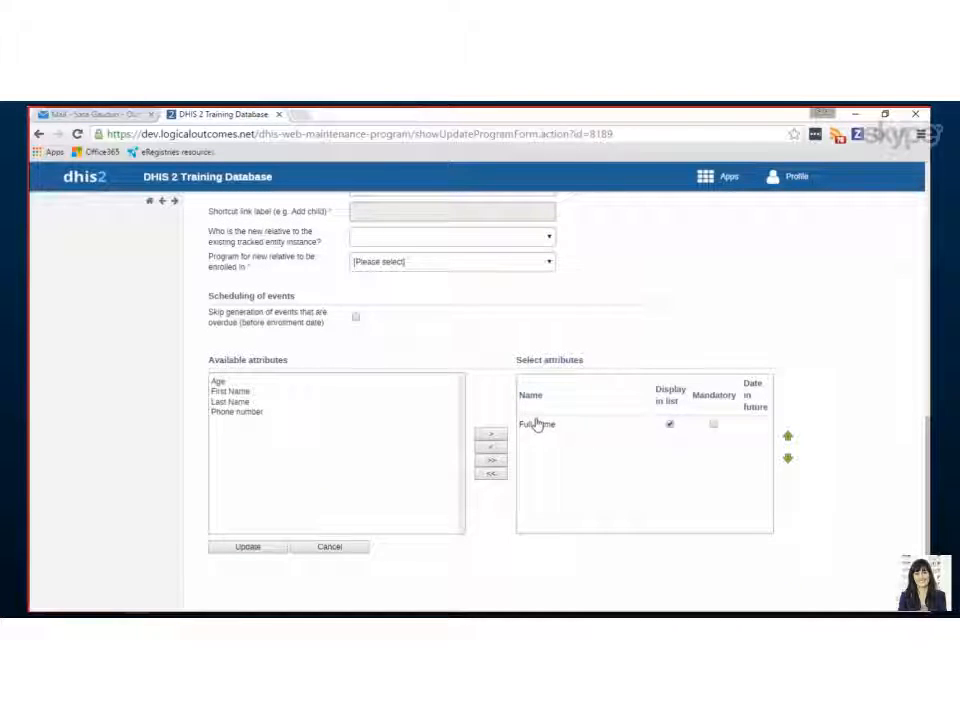
scroll(535, 427, "down", 1)
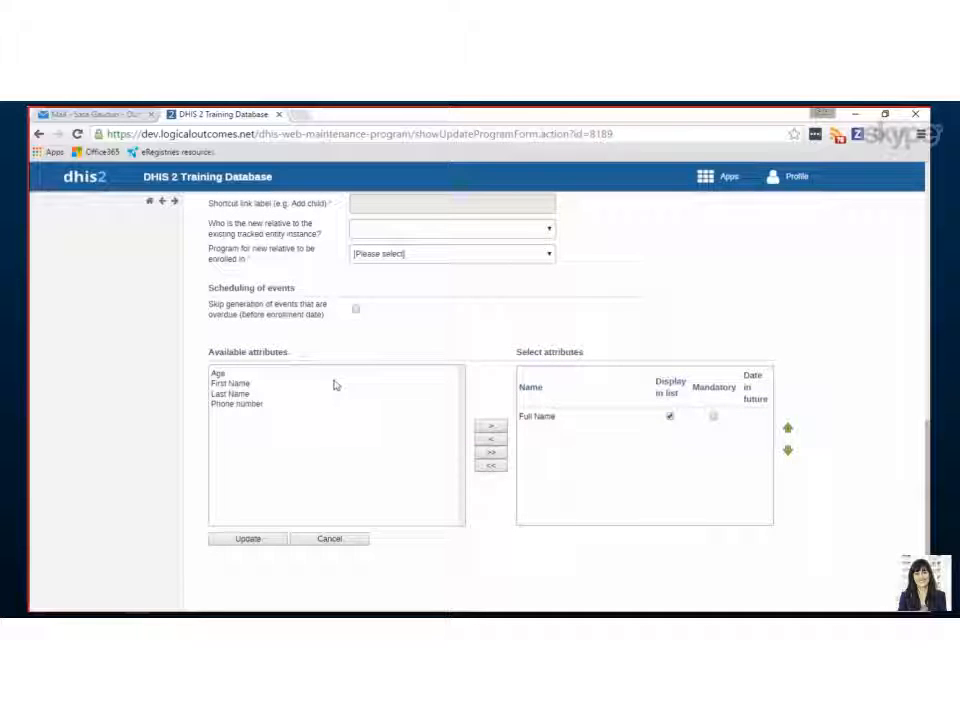
Add the Age attribute to the Teacher Program, set it to display in list, and save the program.
left_click(236, 374)
left_click(489, 427)
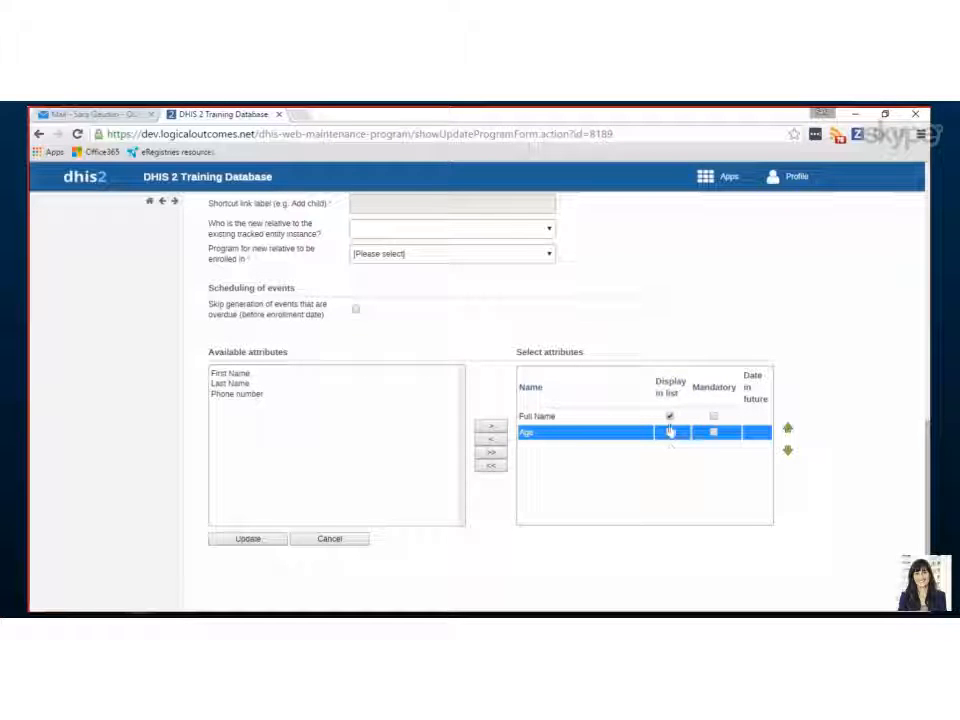
left_click(670, 432)
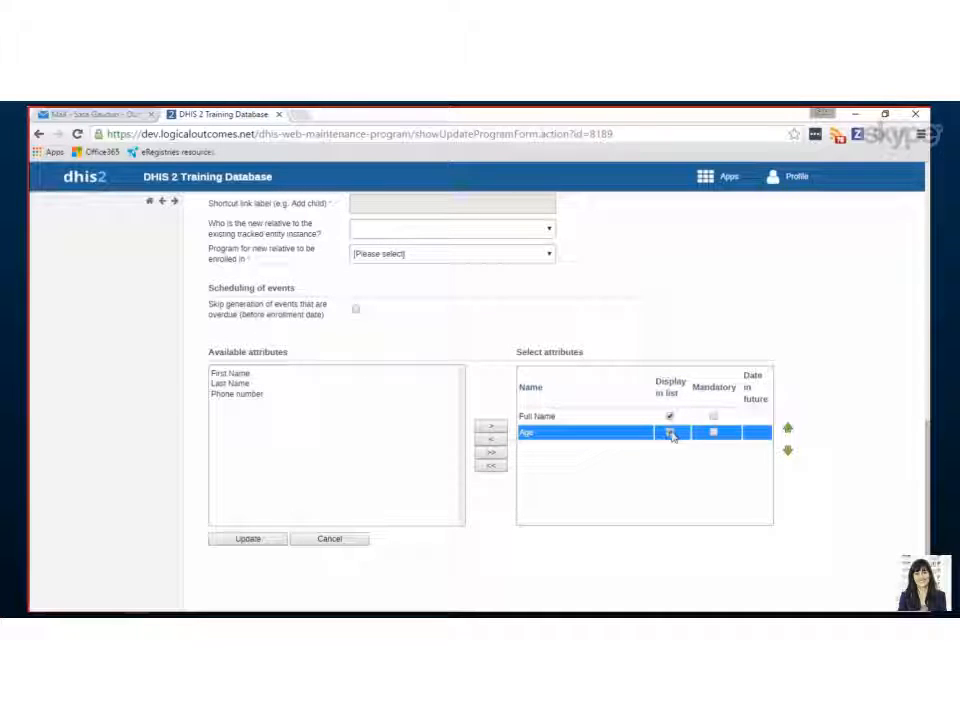
left_click(247, 540)
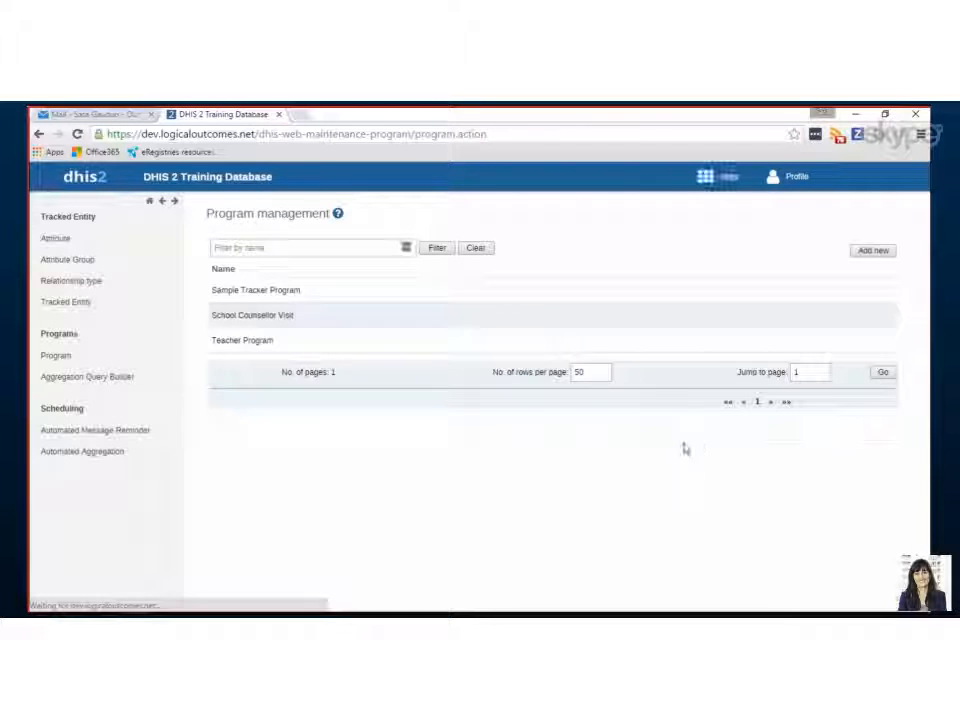
Review the actions available for the Teacher Program and open the Tracker Capture app.
left_click(243, 346)
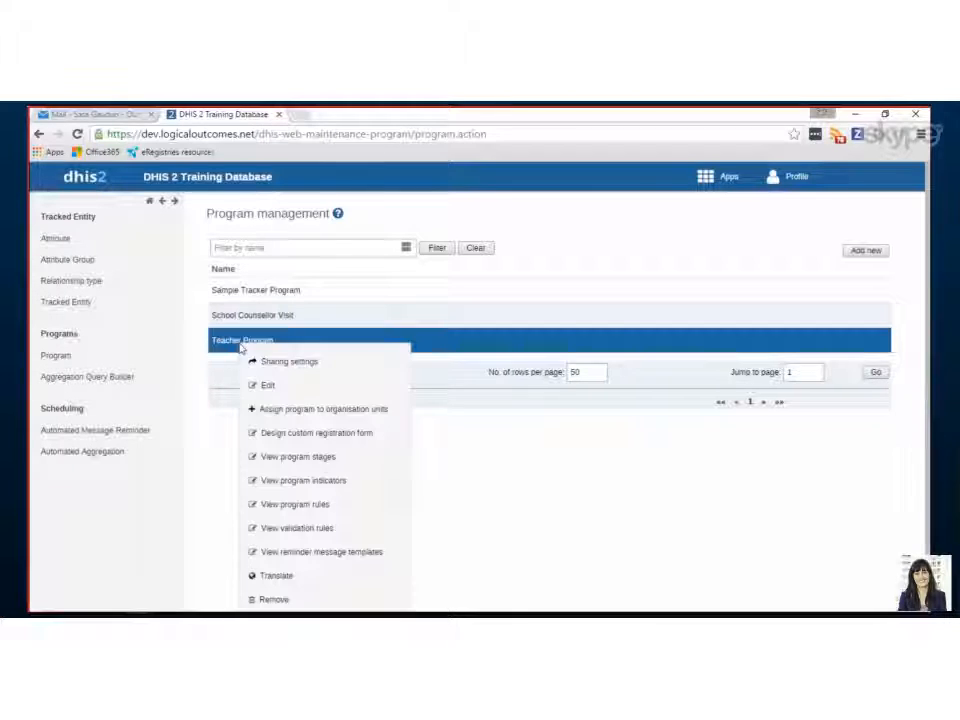
left_click(498, 473)
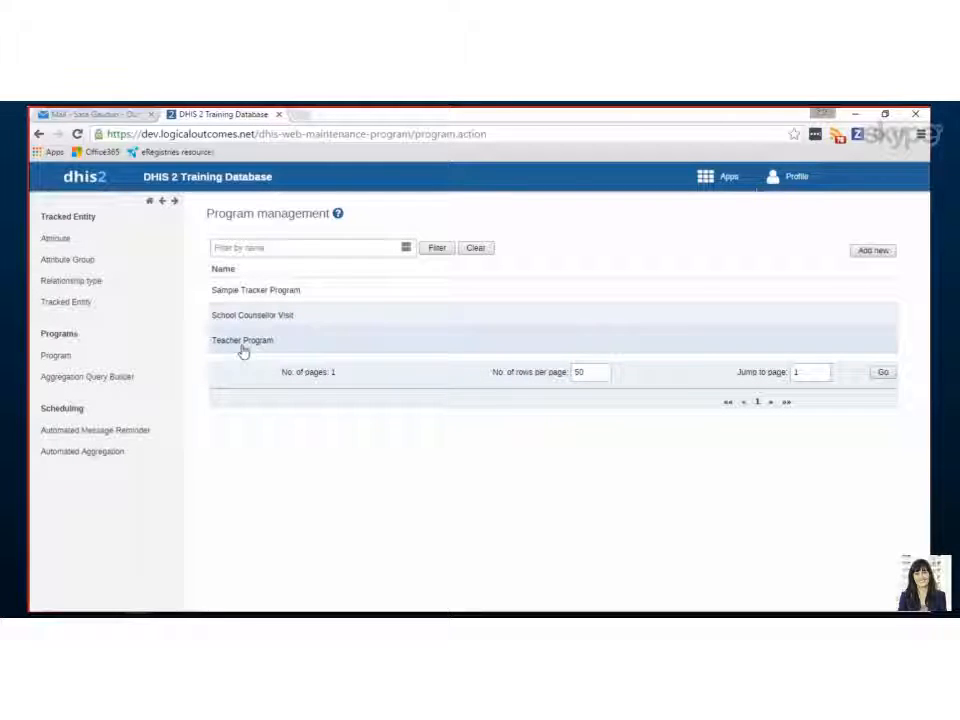
left_click(722, 186)
scroll(699, 326, "down", 1)
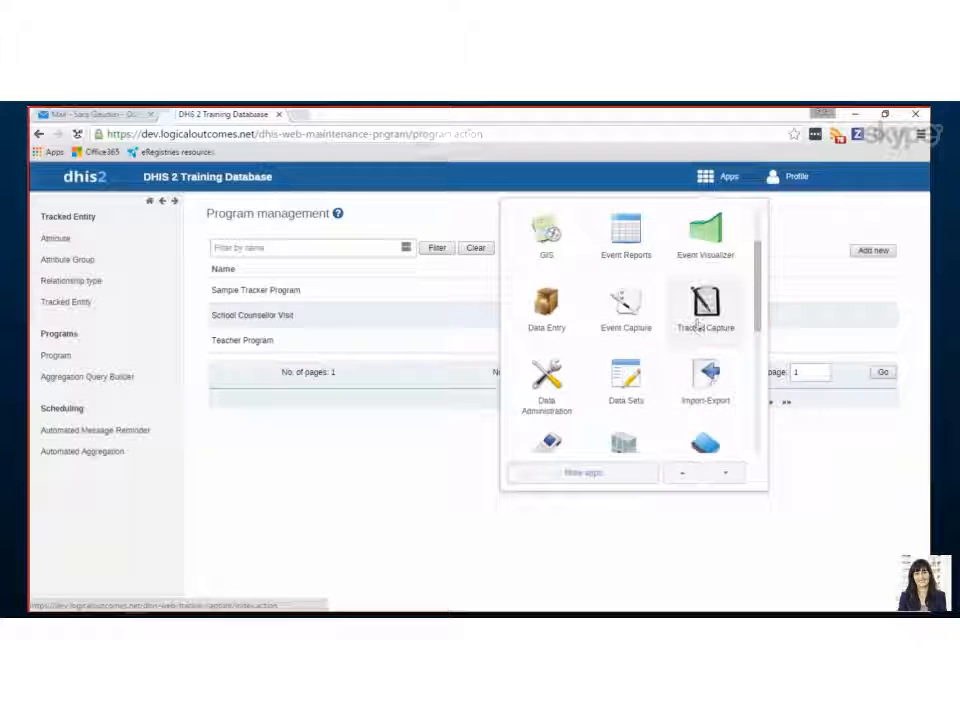
left_click(697, 327)
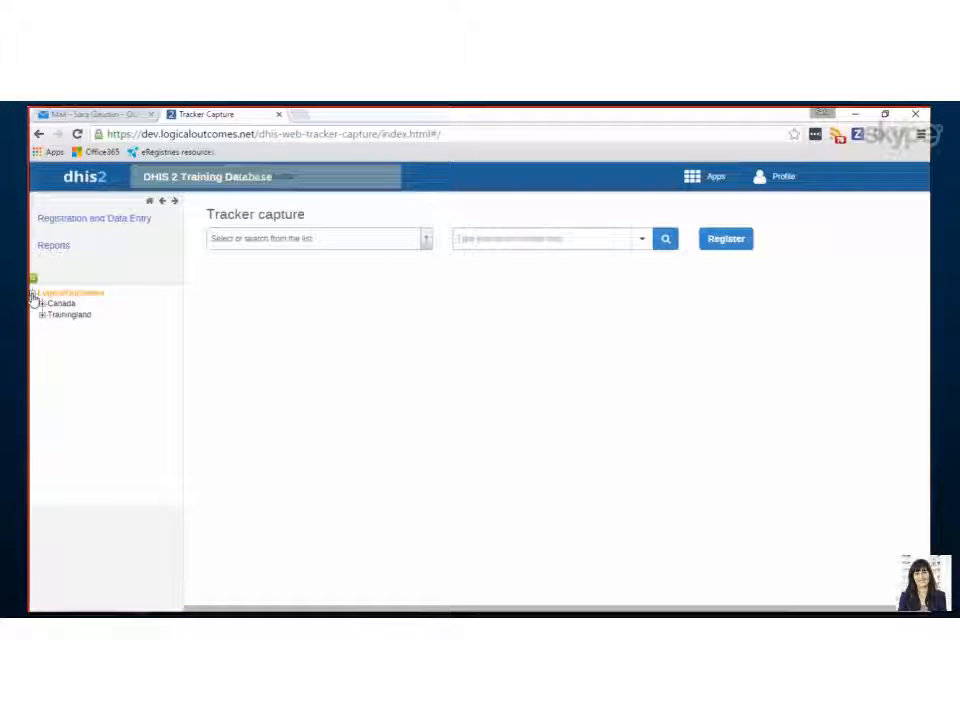
Select the Adult Learning Center organisation unit under Canada, Ontario, Toronto Region, Toronto.
left_click(41, 303)
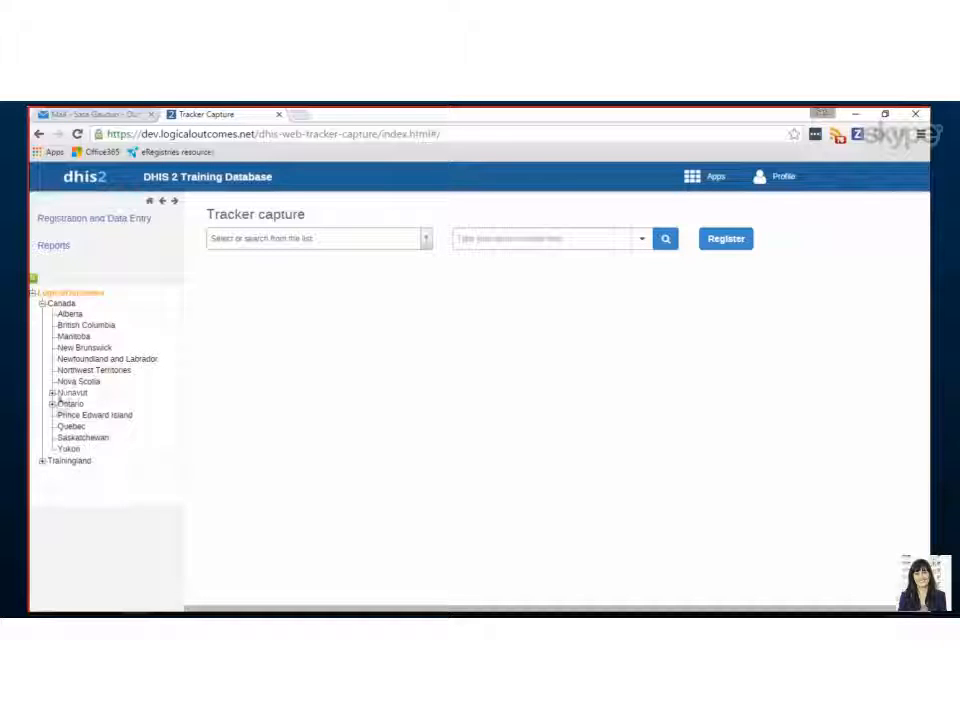
left_click(52, 404)
scroll(78, 420, "down", 5)
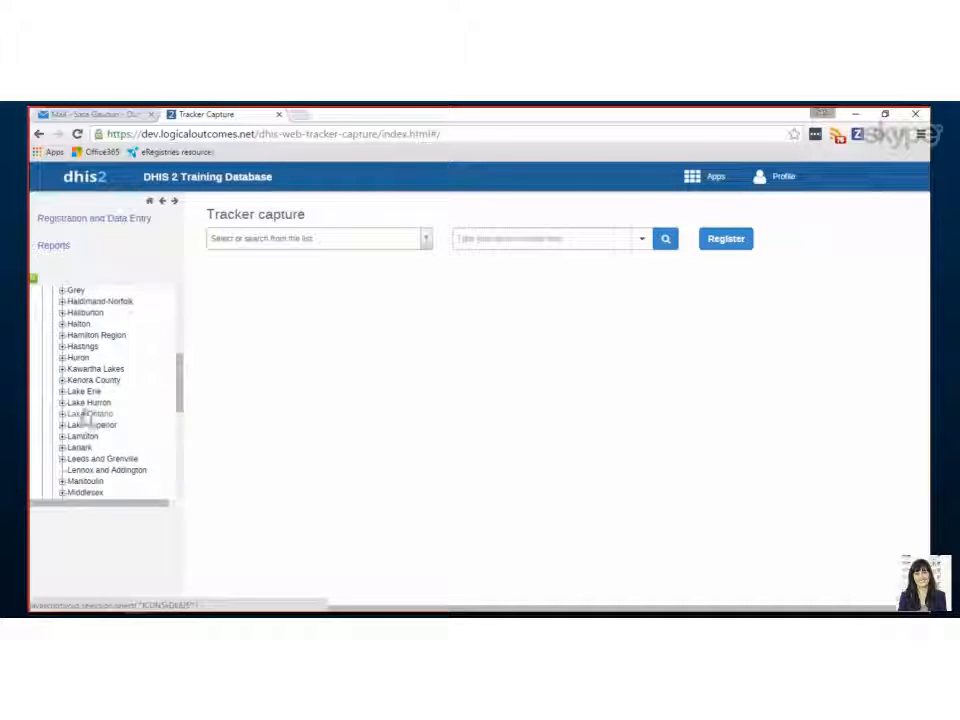
scroll(78, 420, "down", 3)
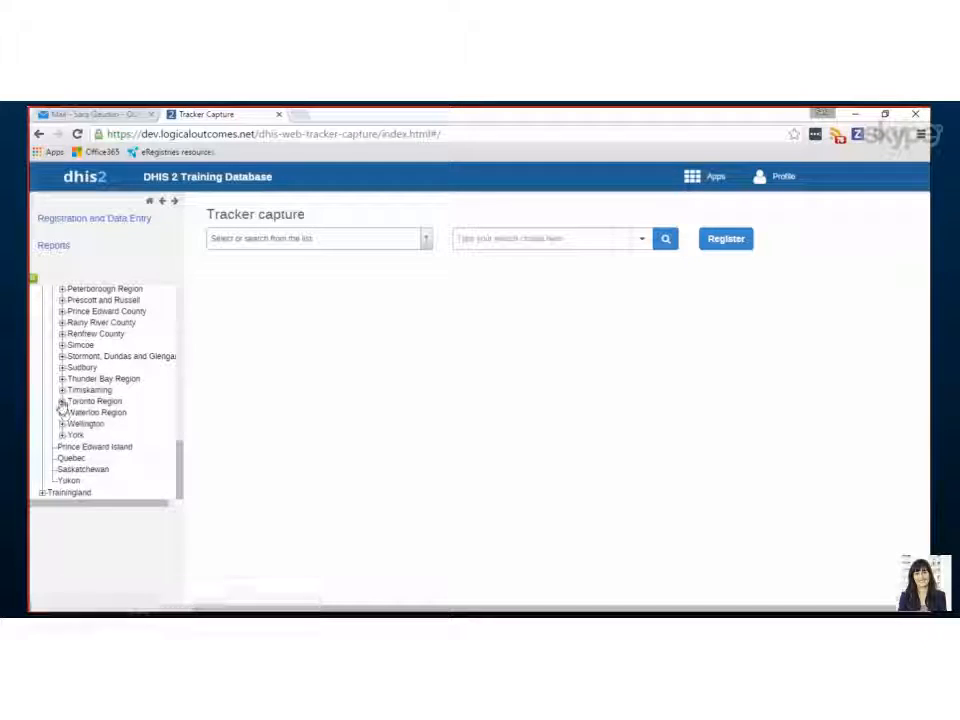
left_click(62, 401)
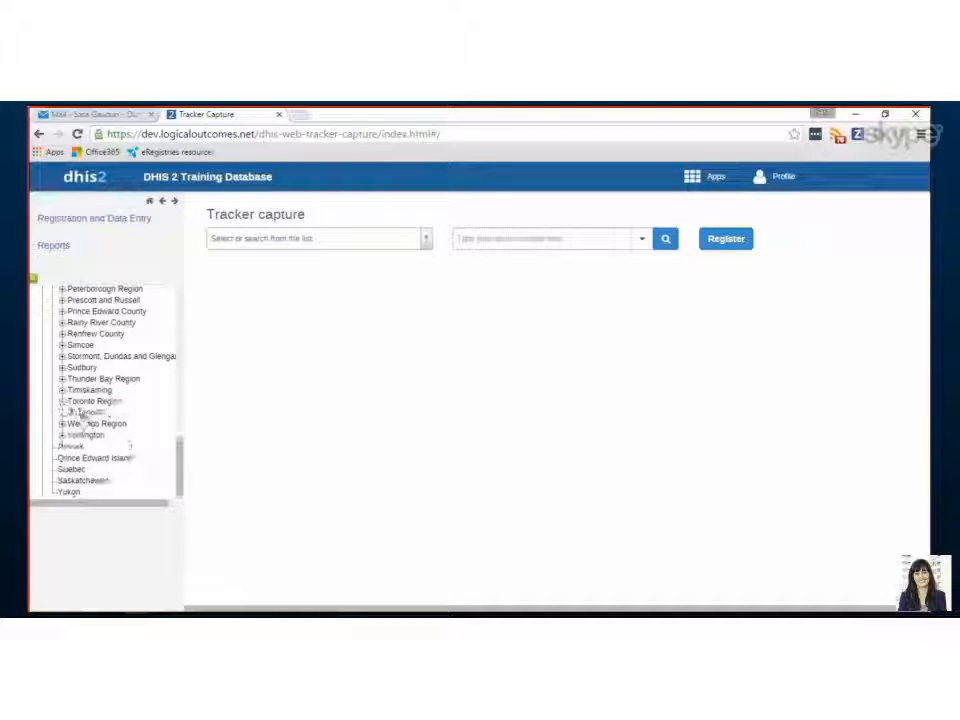
left_click(72, 412)
left_click(122, 424)
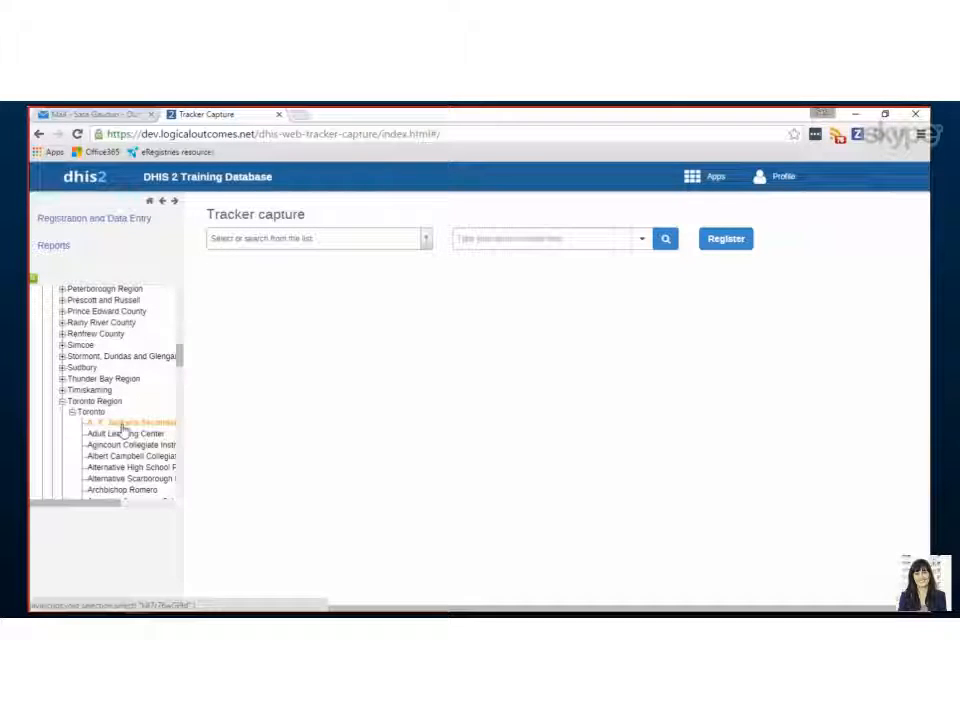
left_click(122, 434)
Choose the Teacher Program and search for its registered entities at Adult Learning Center and A. Y. Jackson Secondary without search criteria.
left_click(426, 240)
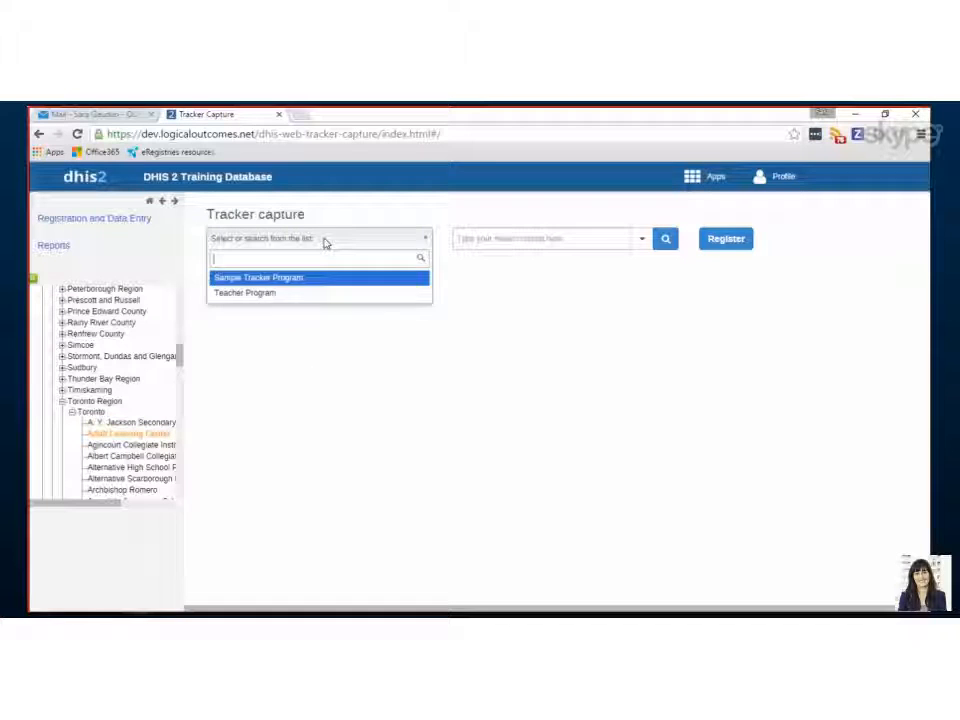
left_click(259, 295)
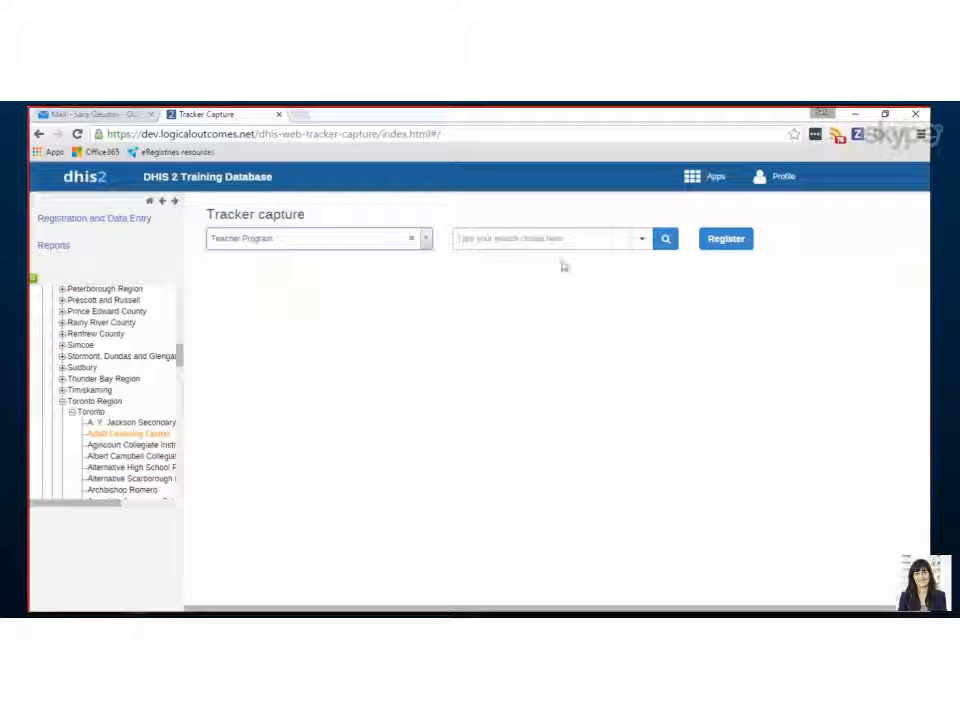
left_click(665, 240)
left_click(133, 423)
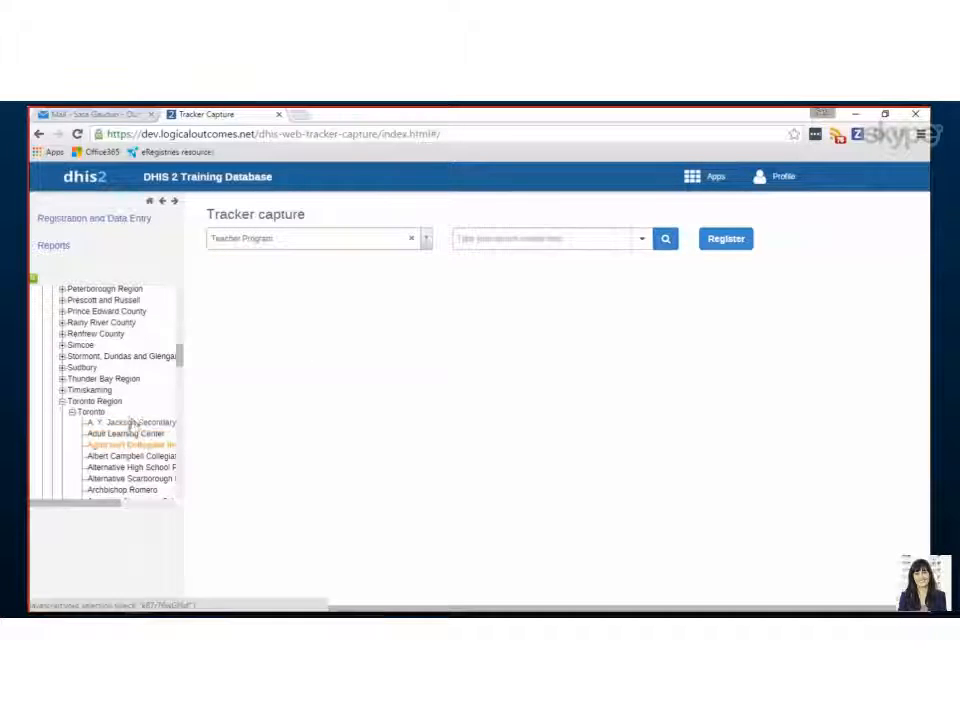
left_click(666, 239)
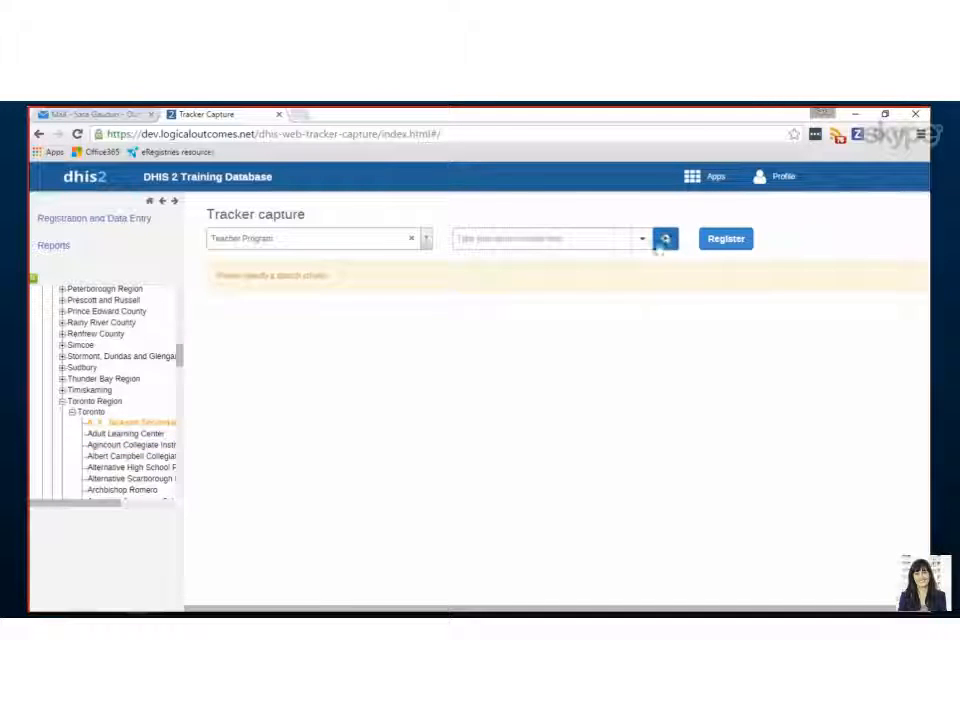
Check further Toronto schools for Teacher Program registrations, including a search without criteria at Bickford Center.
left_click(122, 444)
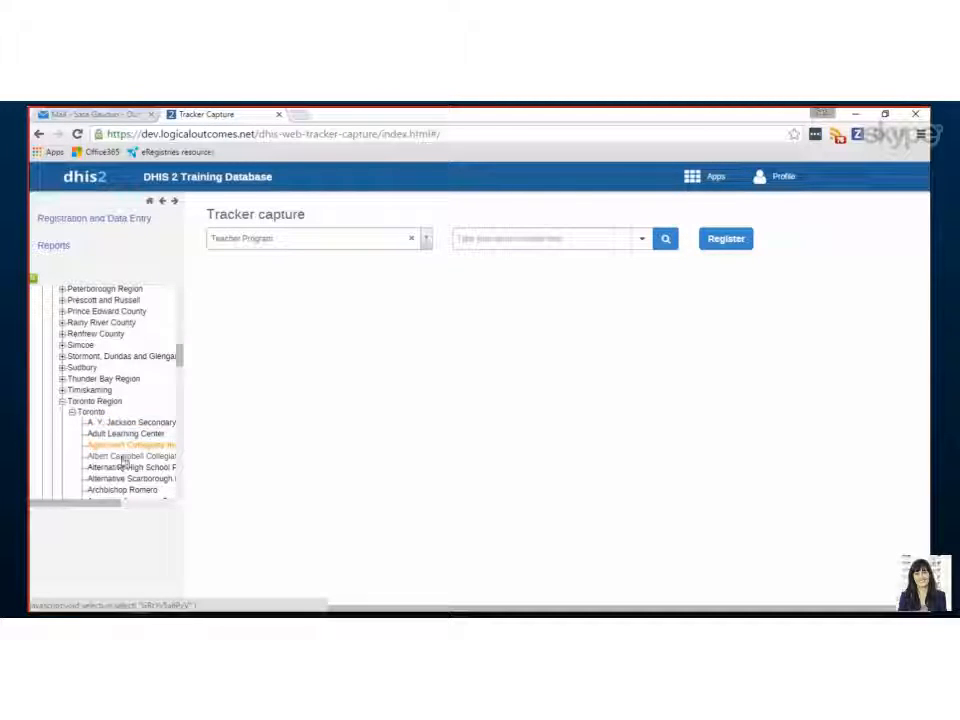
left_click(122, 467)
left_click(127, 478)
scroll(130, 450, "down", 3)
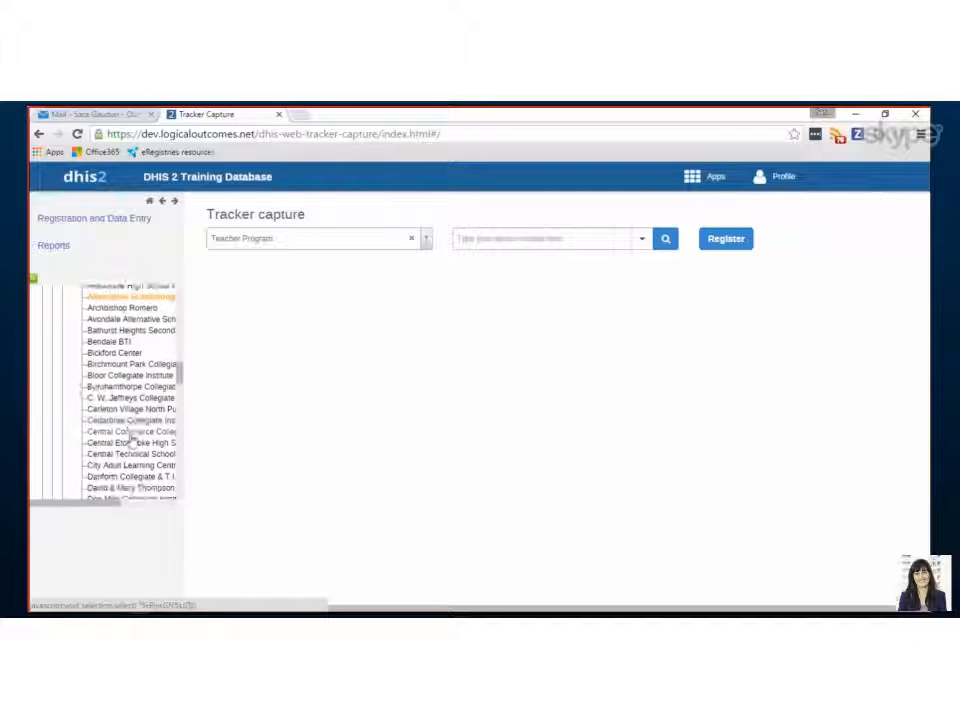
left_click(115, 352)
left_click(668, 241)
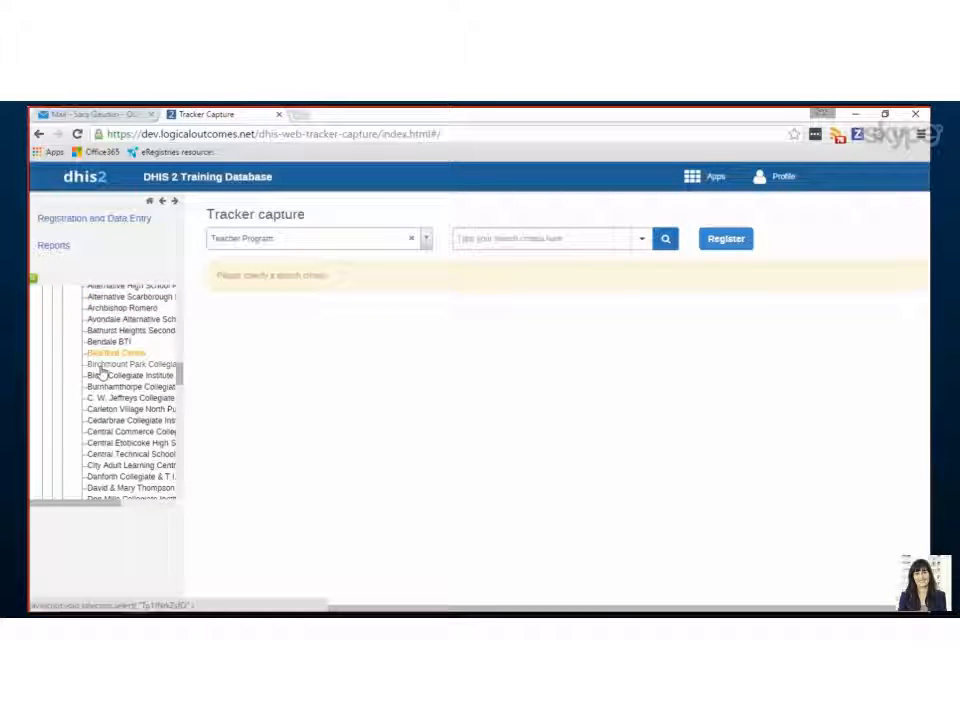
scroll(160, 392, "up", 10)
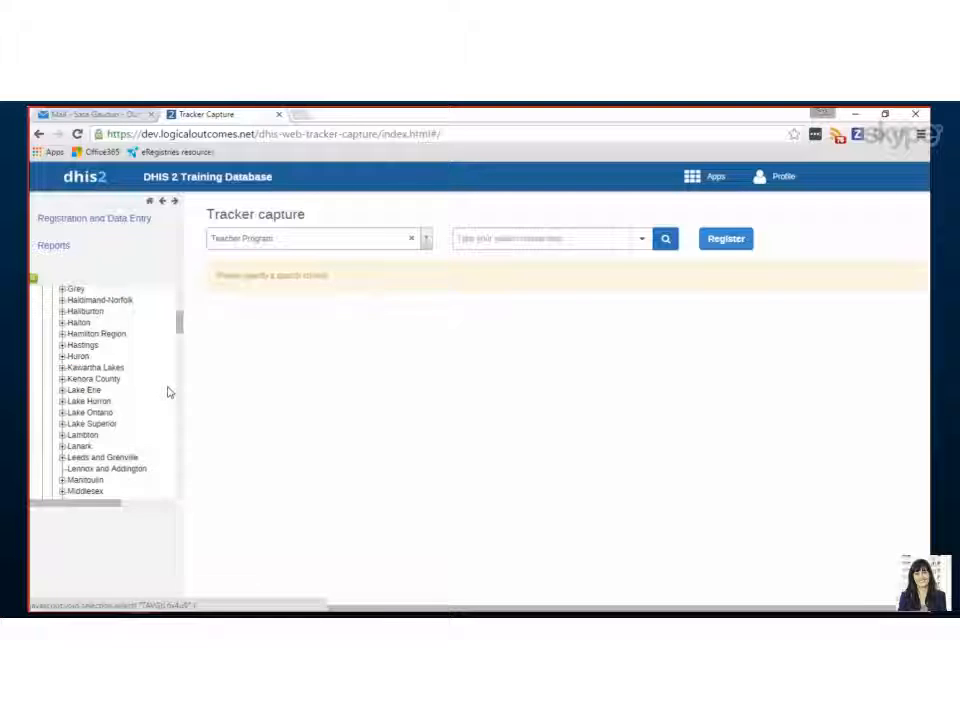
Open the Teacher Program for editing from the program list of the Programs / Attributes app.
scroll(112, 346, "down", 2)
scroll(107, 344, "down", 3)
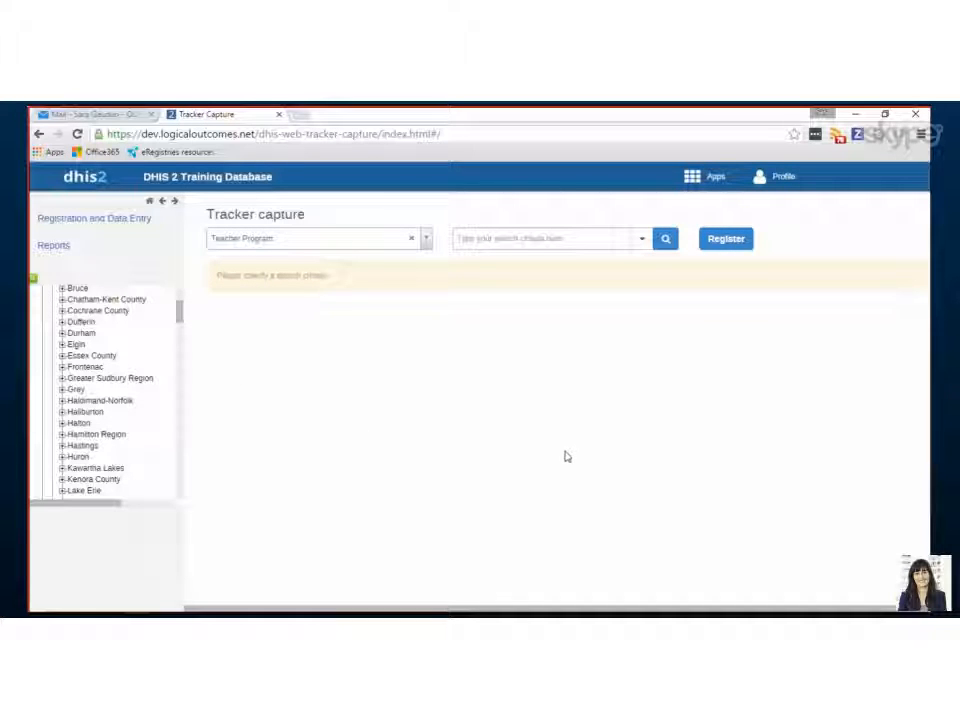
mouse_move(693, 180)
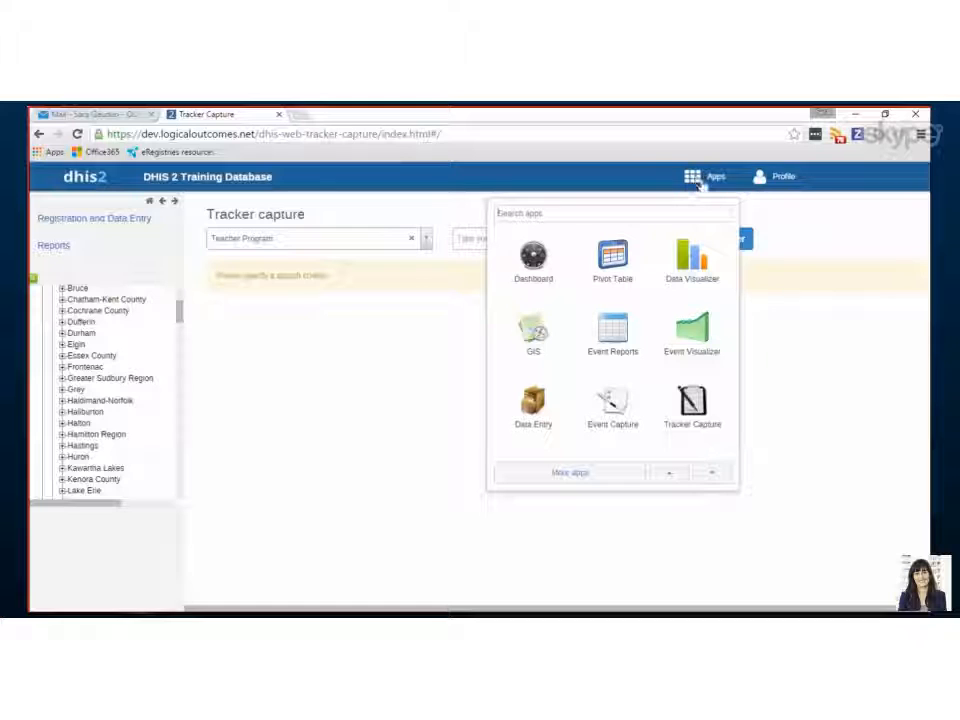
scroll(693, 322, "down", 4)
left_click(692, 322)
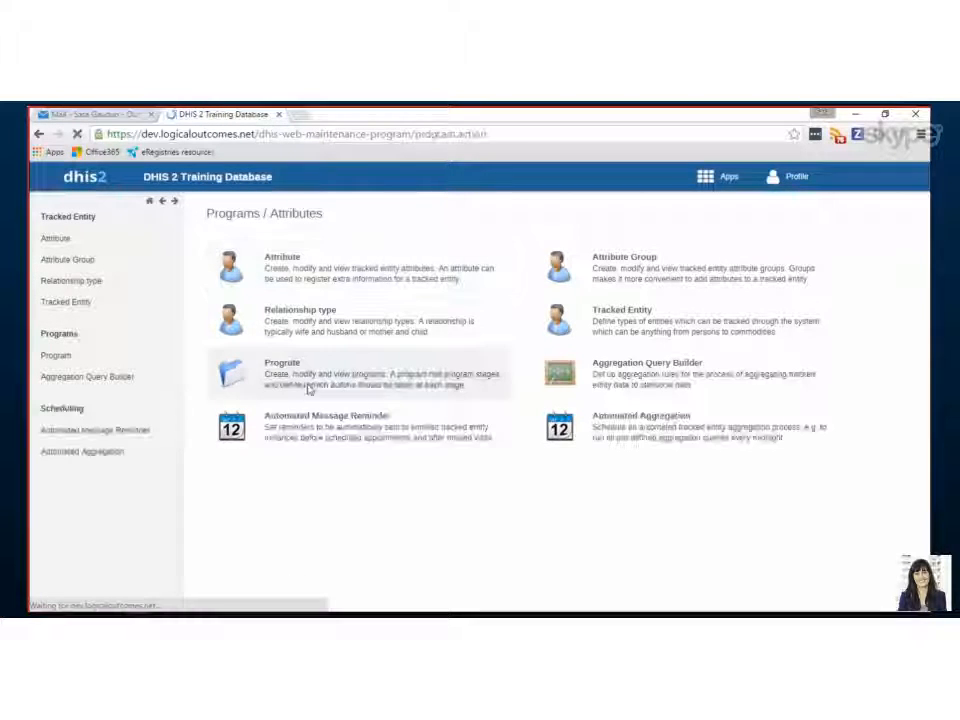
left_click(300, 378)
left_click(252, 341)
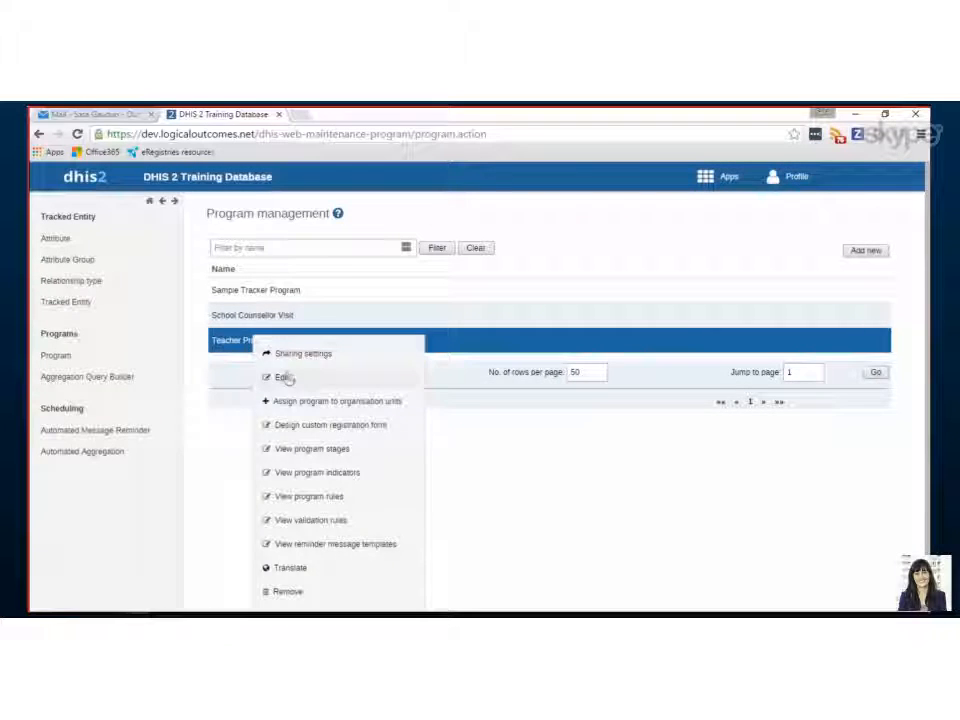
left_click(281, 377)
Review the Teacher Program's details and selected attributes, and return to the program list without saving.
scroll(414, 465, "down", 1)
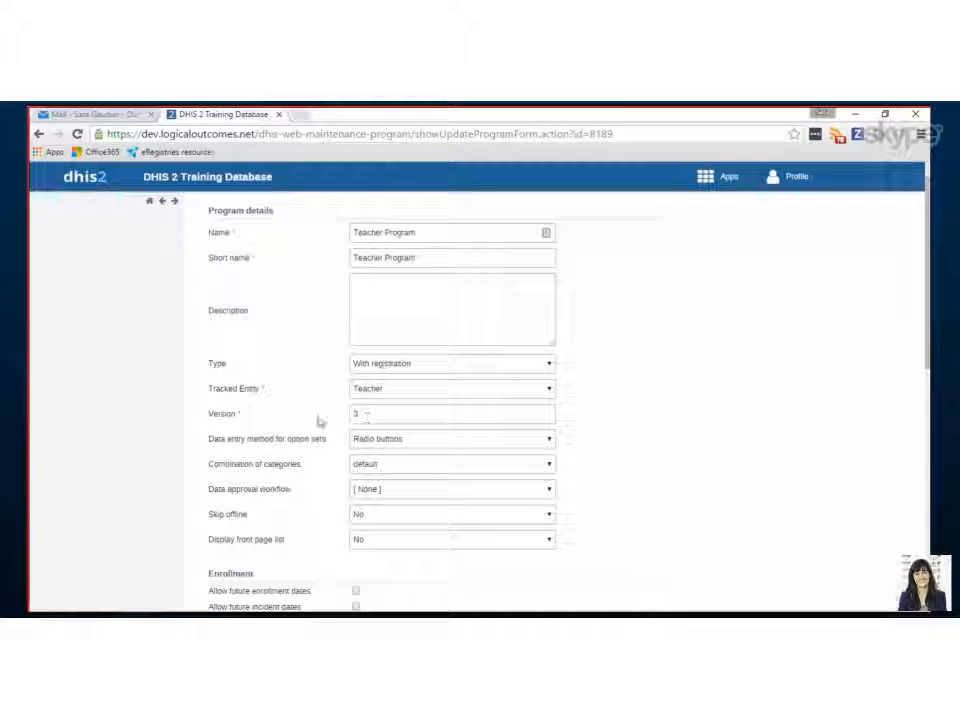
scroll(414, 418, "down", 10)
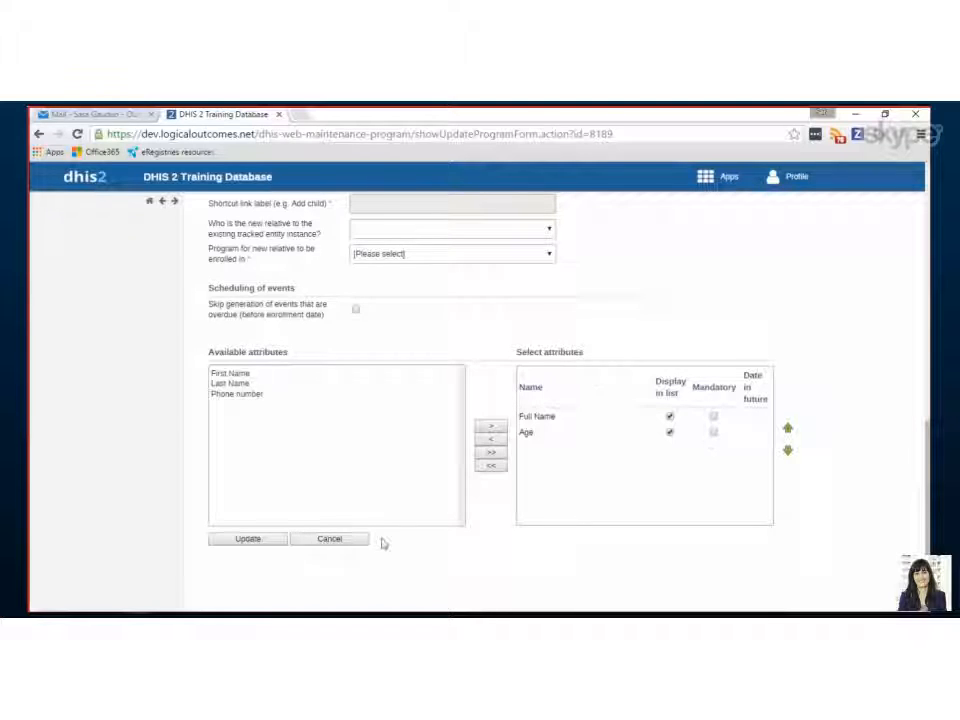
scroll(381, 542, "up", 1)
left_click(39, 134)
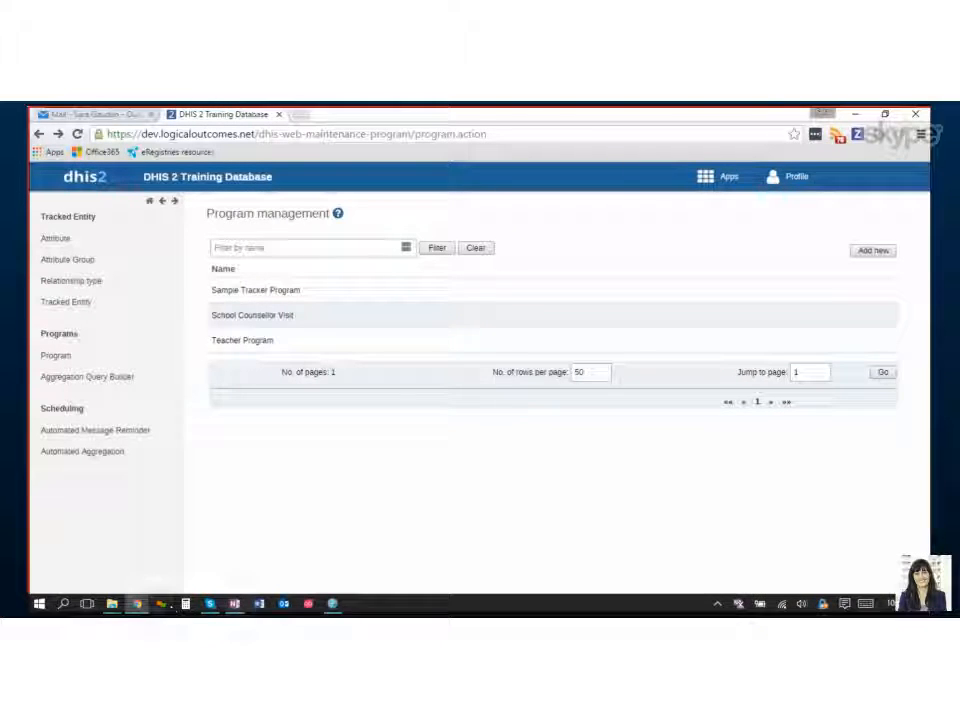
Switch to OneNote and read the Tracker Capture assignment from the program form fields to viewing program stages.
key("alt+Tab")
scroll(214, 460, "down", 4)
scroll(216, 466, "down", 12)
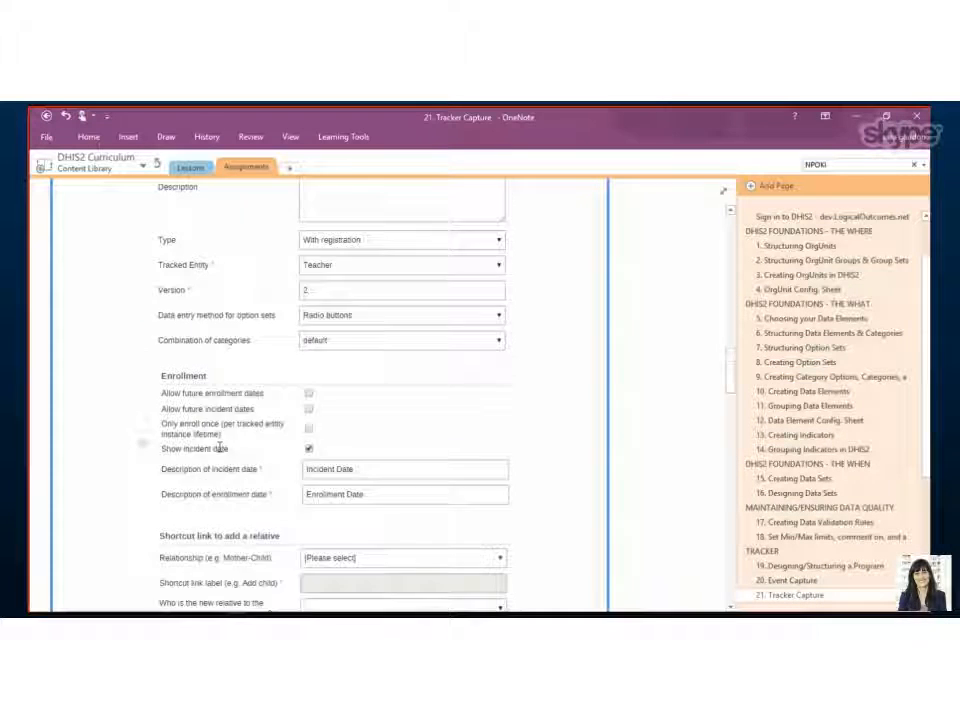
scroll(211, 448, "down", 3)
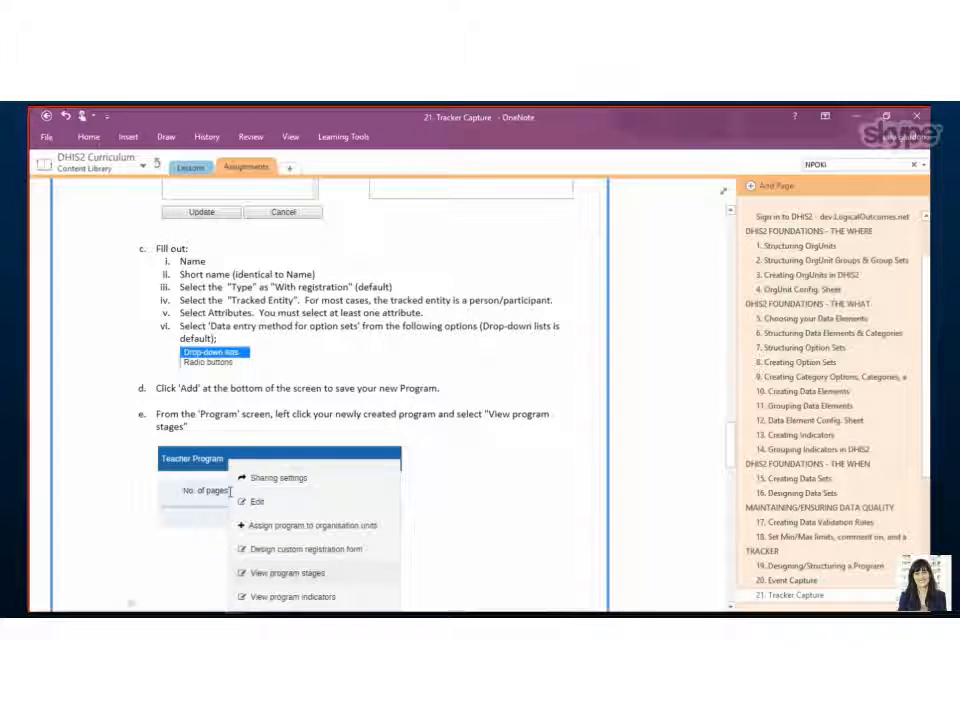
scroll(225, 482, "down", 2)
scroll(236, 467, "down", 3)
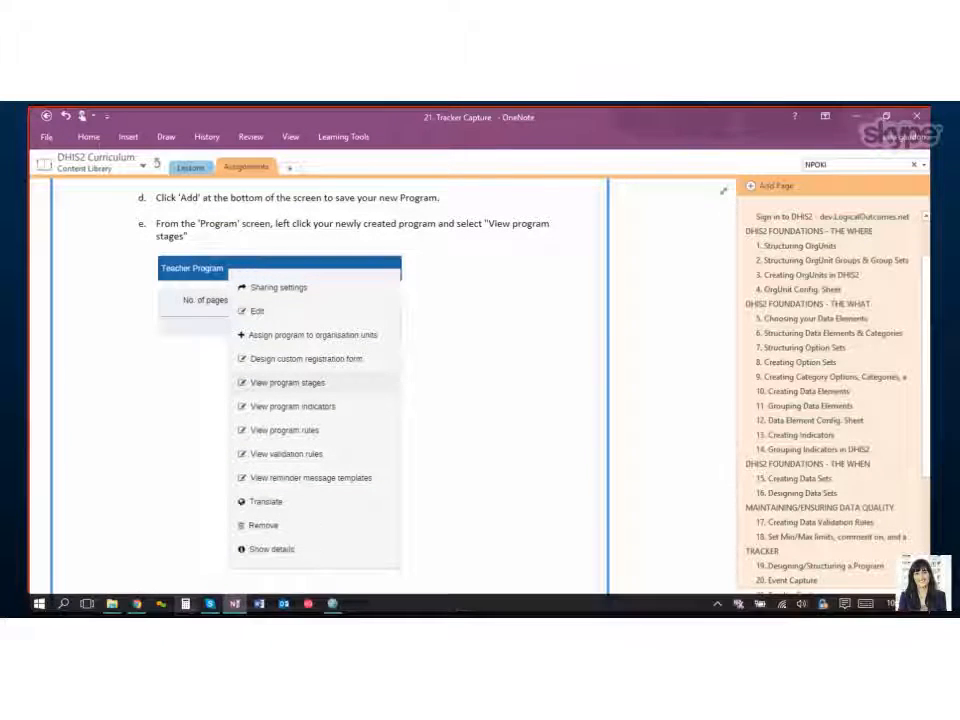
Switch back to DHIS2 in the browser and open the Teacher Program's Teacher Workshop stage for editing.
left_click(139, 604)
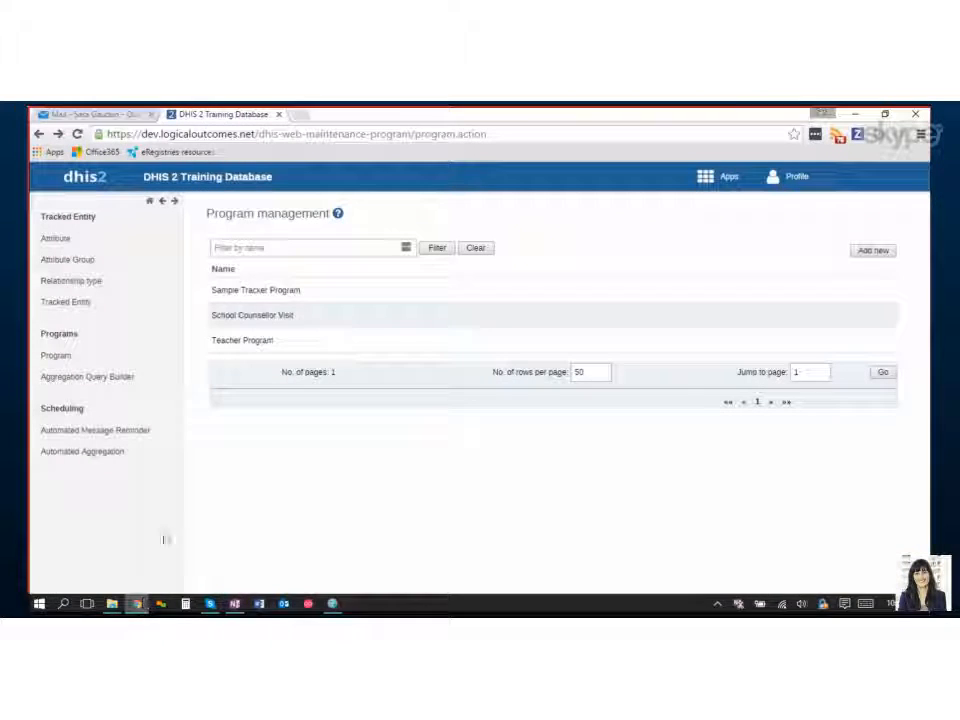
left_click(247, 342)
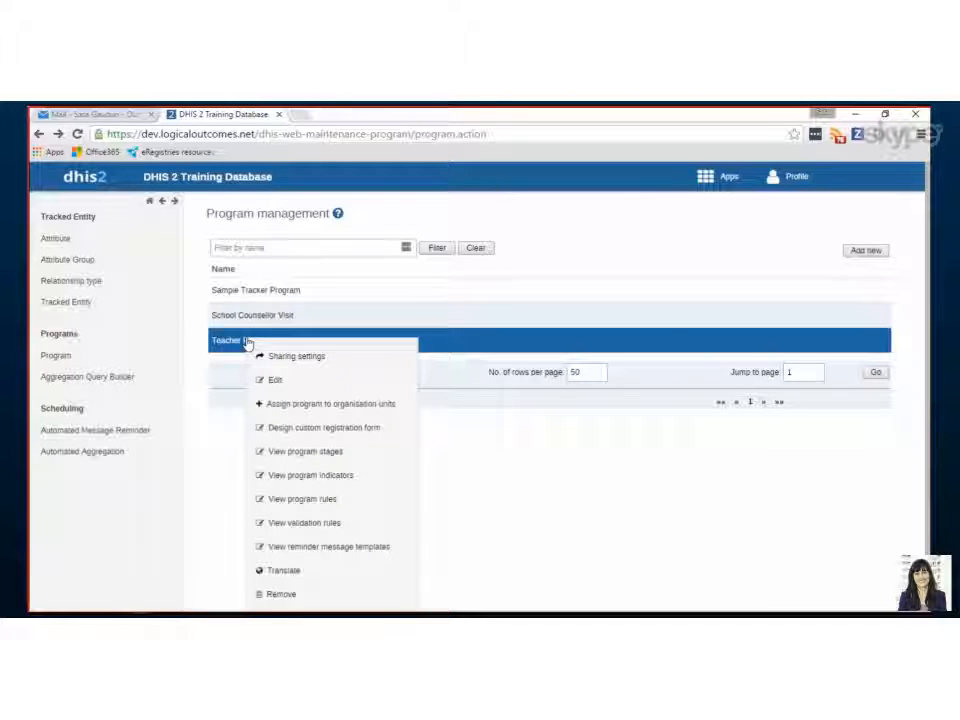
left_click(293, 459)
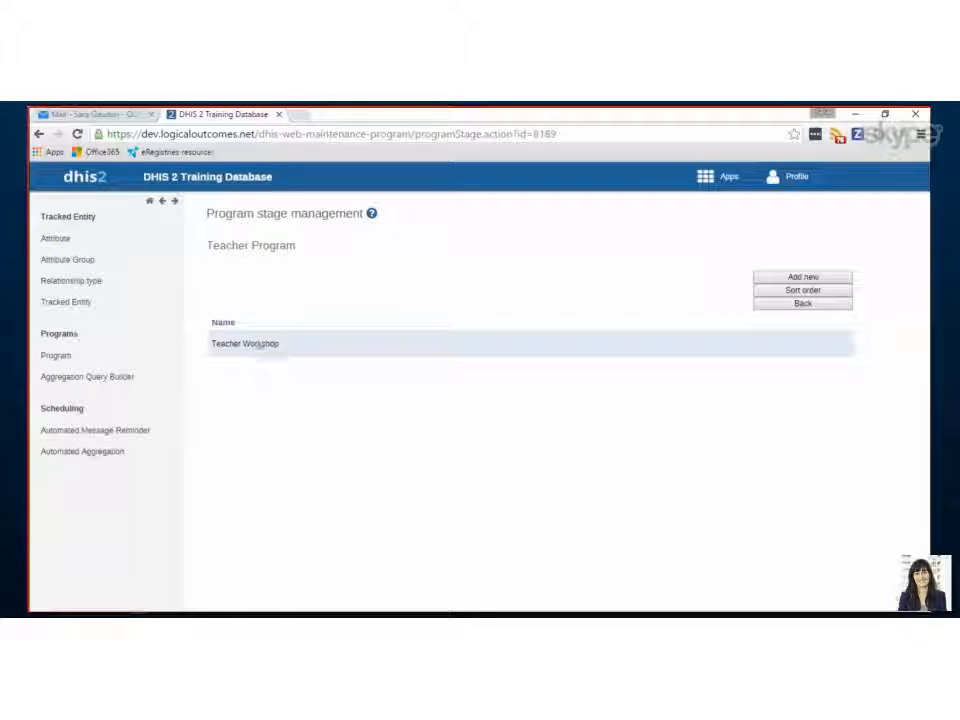
left_click(251, 356)
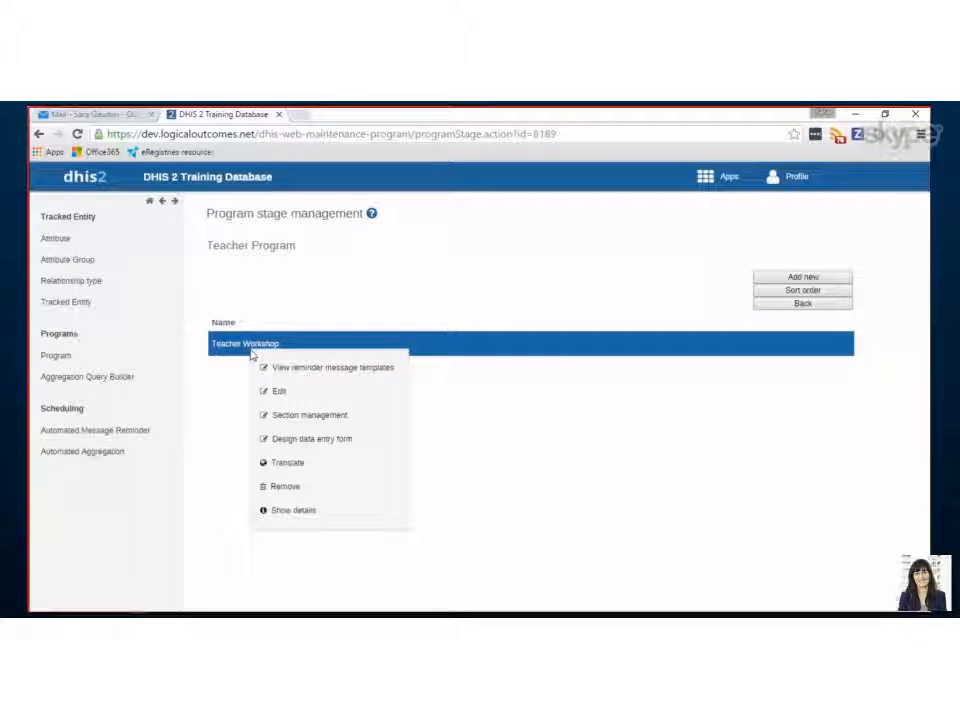
left_click(283, 393)
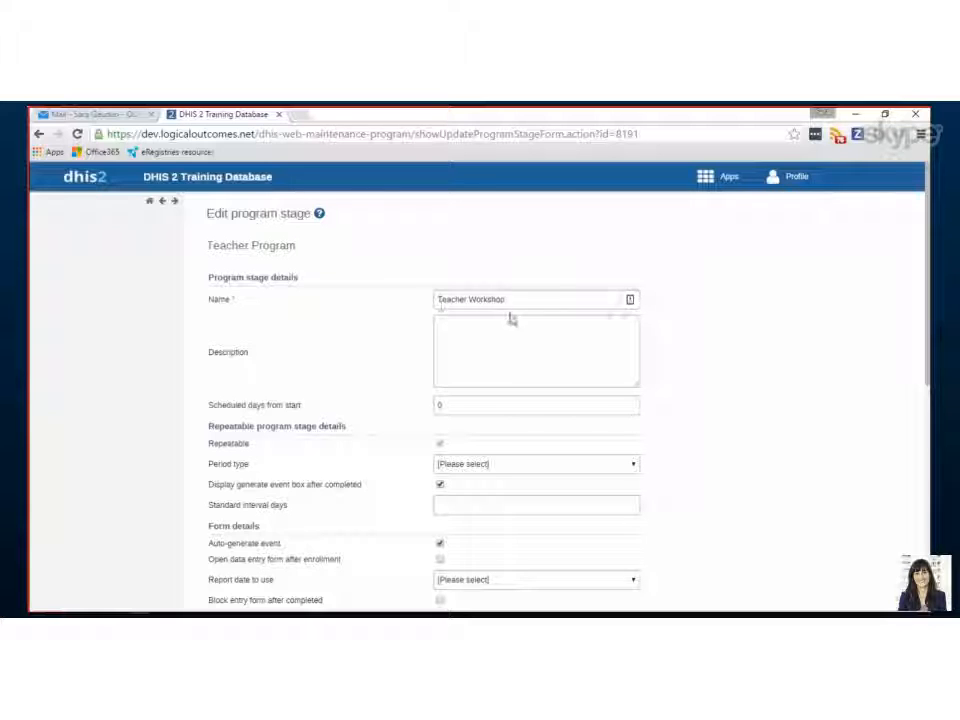
Examine the Teacher Workshop stage's scheduled days from start and its repeatable program stage settings.
left_click(212, 407)
left_click_drag(210, 405, 300, 405)
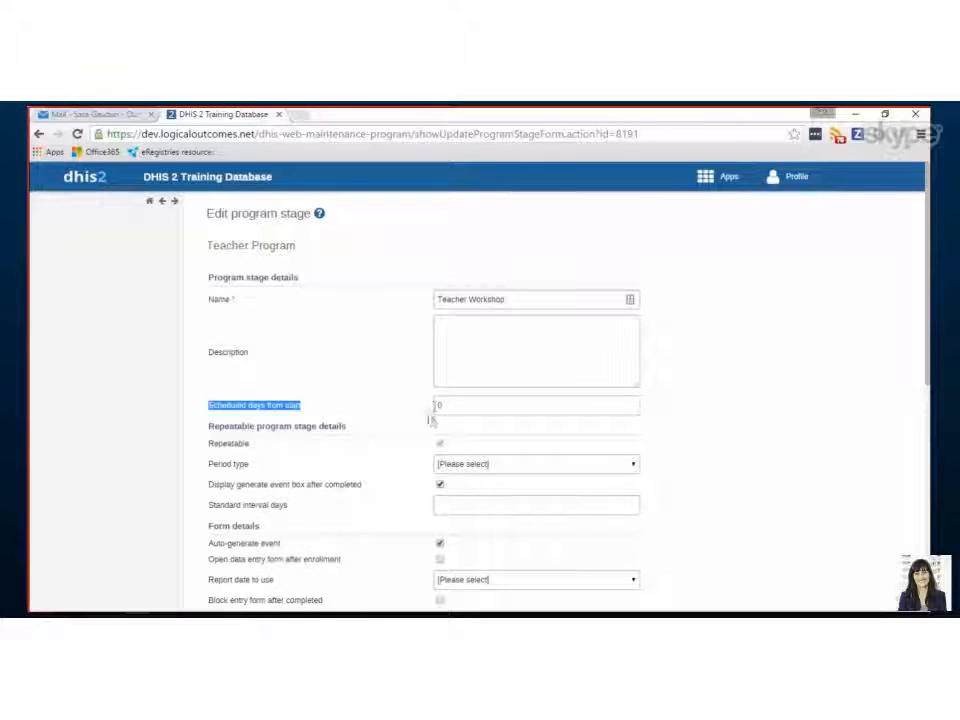
scroll(432, 422, "down", 2)
left_click(706, 415)
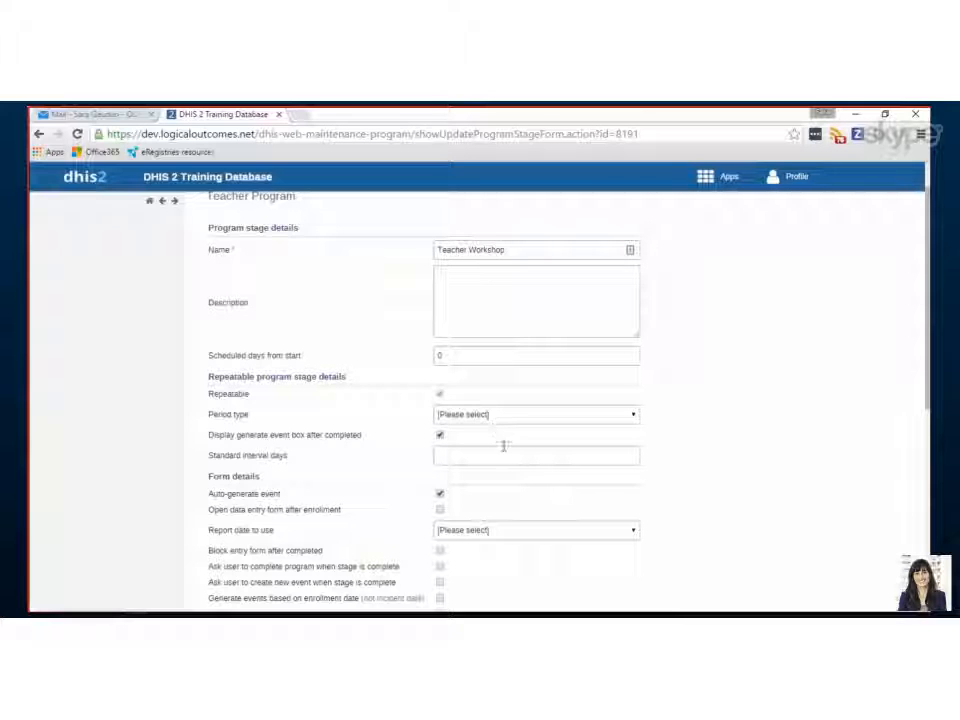
scroll(531, 480, "down", 2)
scroll(532, 474, "down", 1)
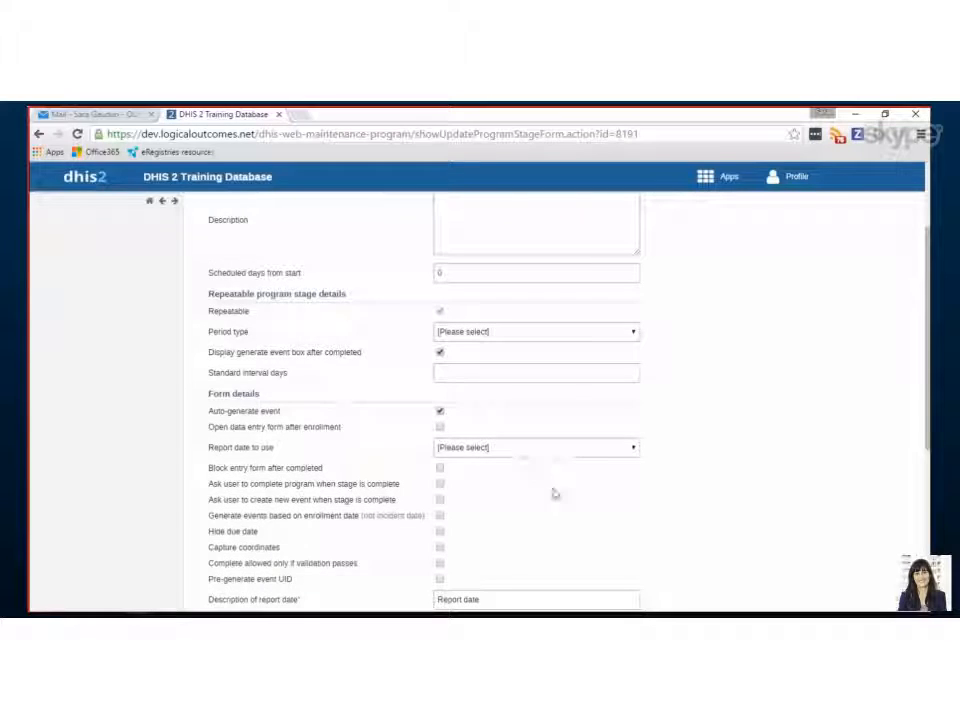
Review the stage's report date, entry form blocking and selected data elements, and save the Teacher Workshop stage.
scroll(565, 460, "down", 3)
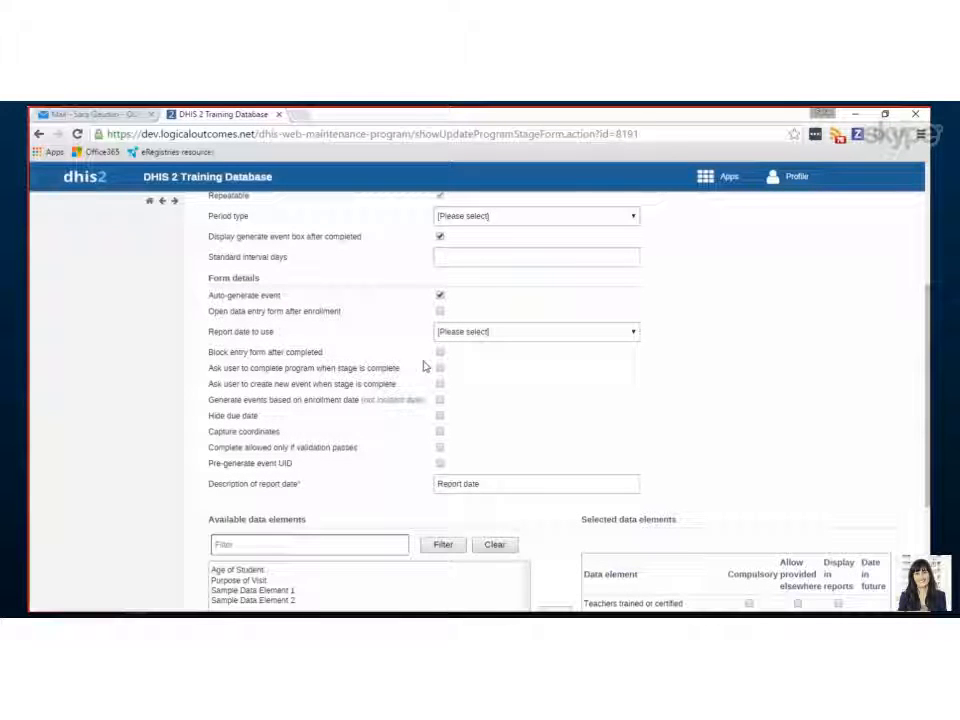
left_click_drag(220, 353, 341, 354)
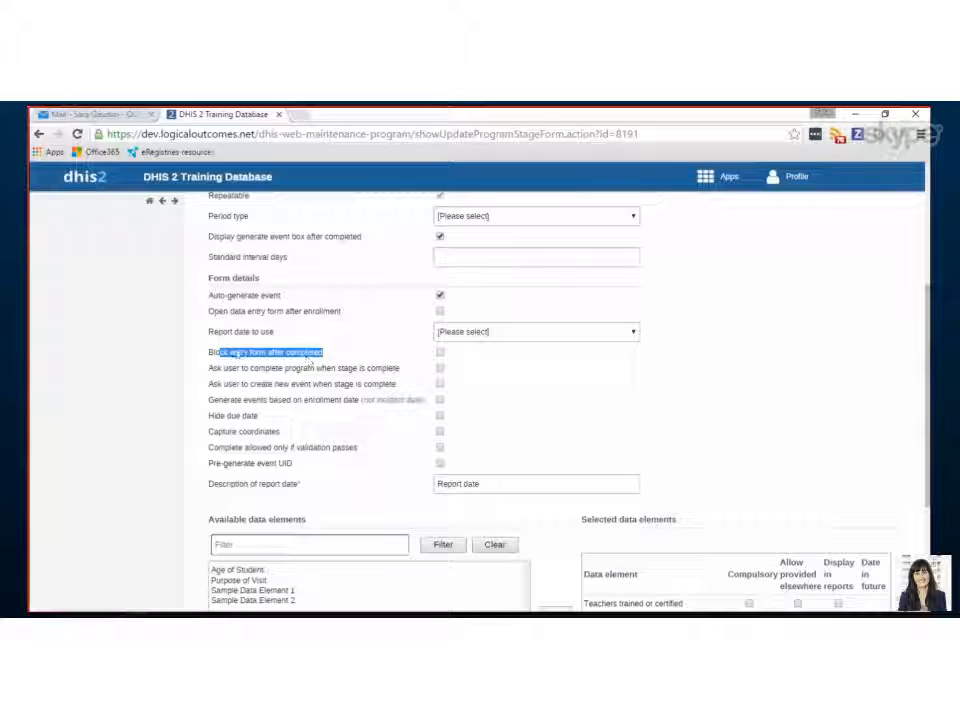
left_click_drag(216, 334, 315, 334)
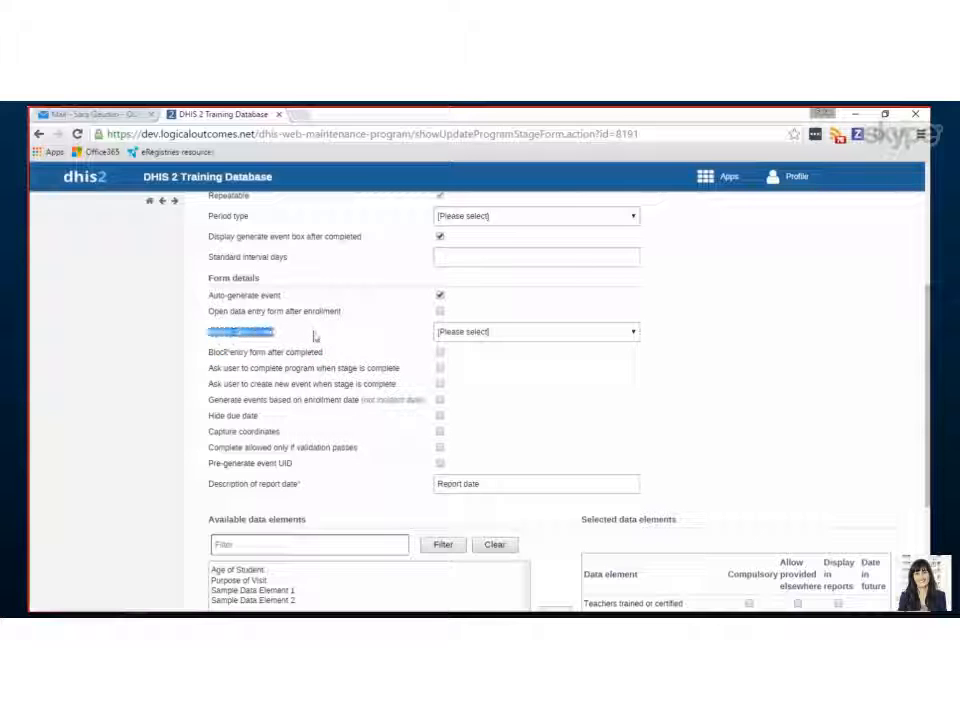
left_click(258, 326)
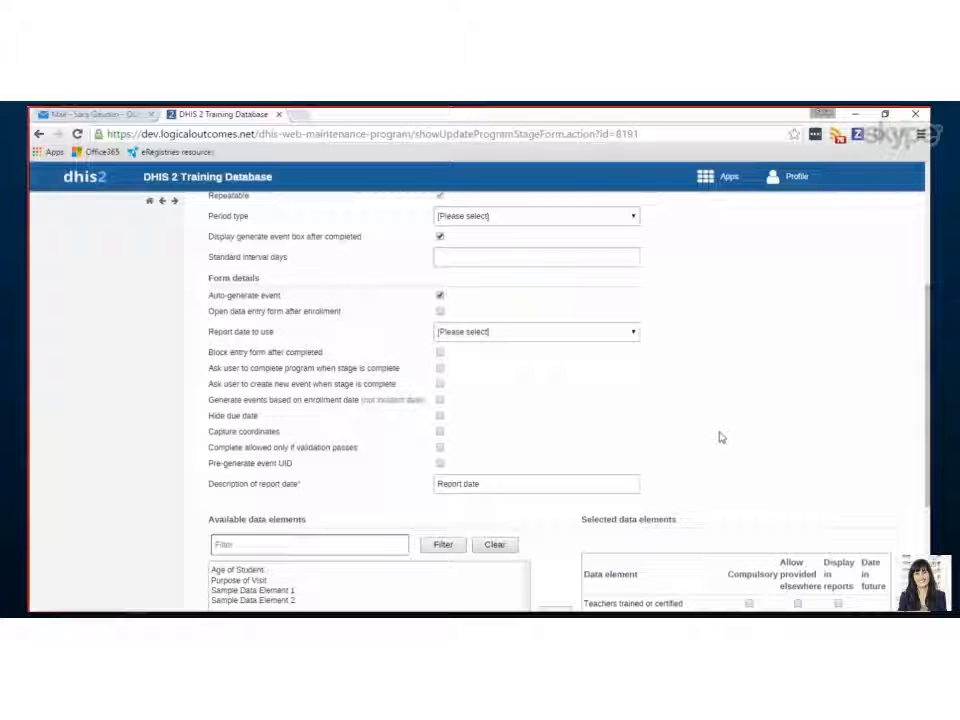
scroll(722, 437, "down", 3)
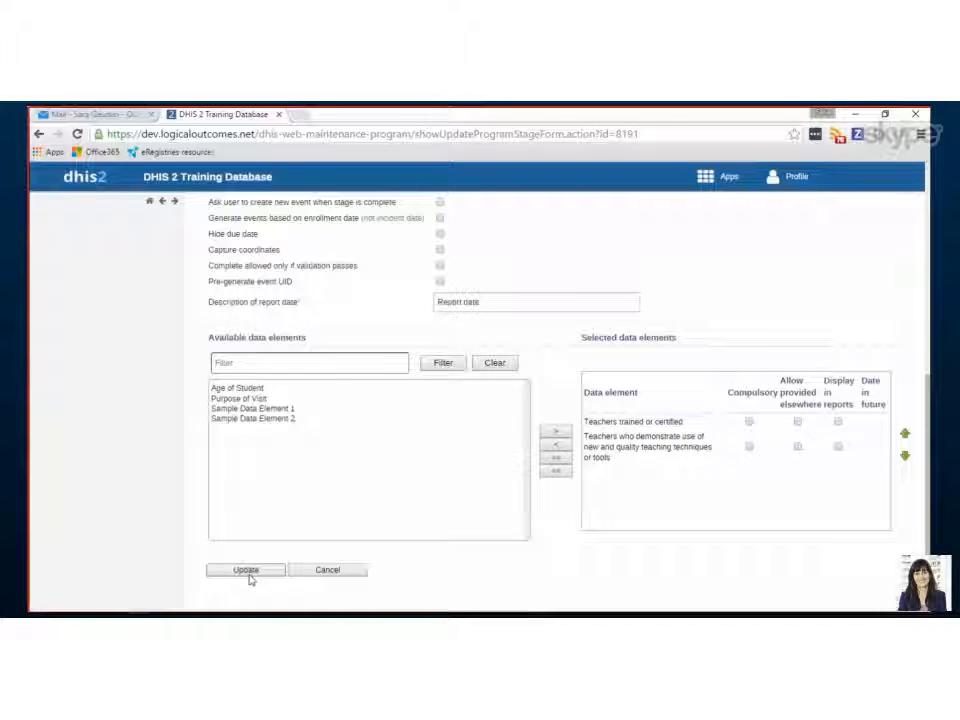
left_click(247, 572)
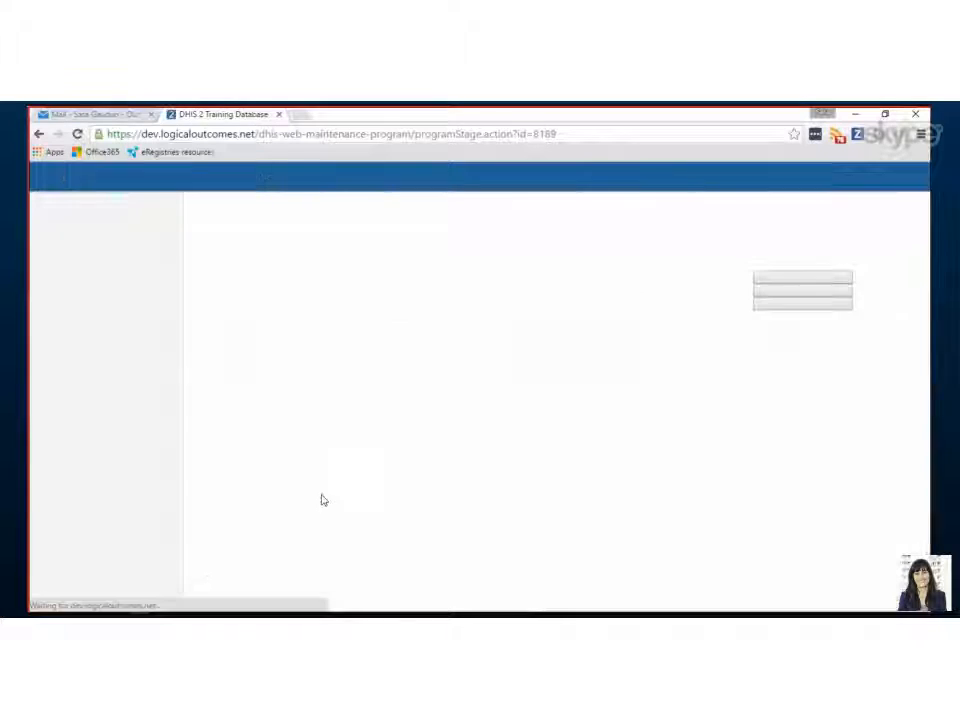
View the section management of the Teacher Workshop stage and return to the stage list.
left_click(249, 347)
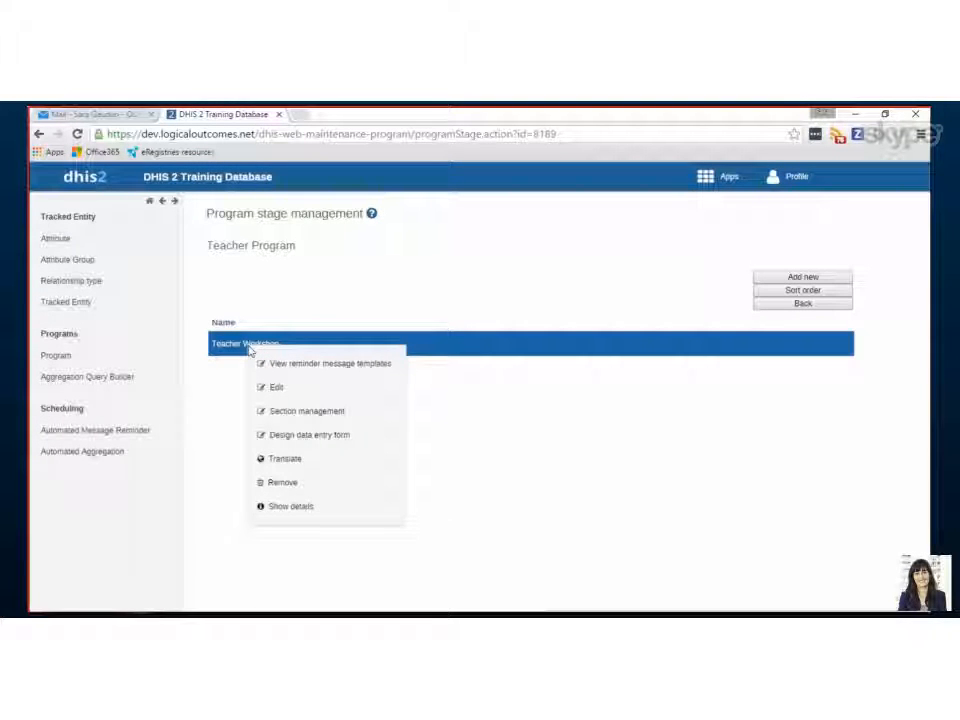
left_click(287, 418)
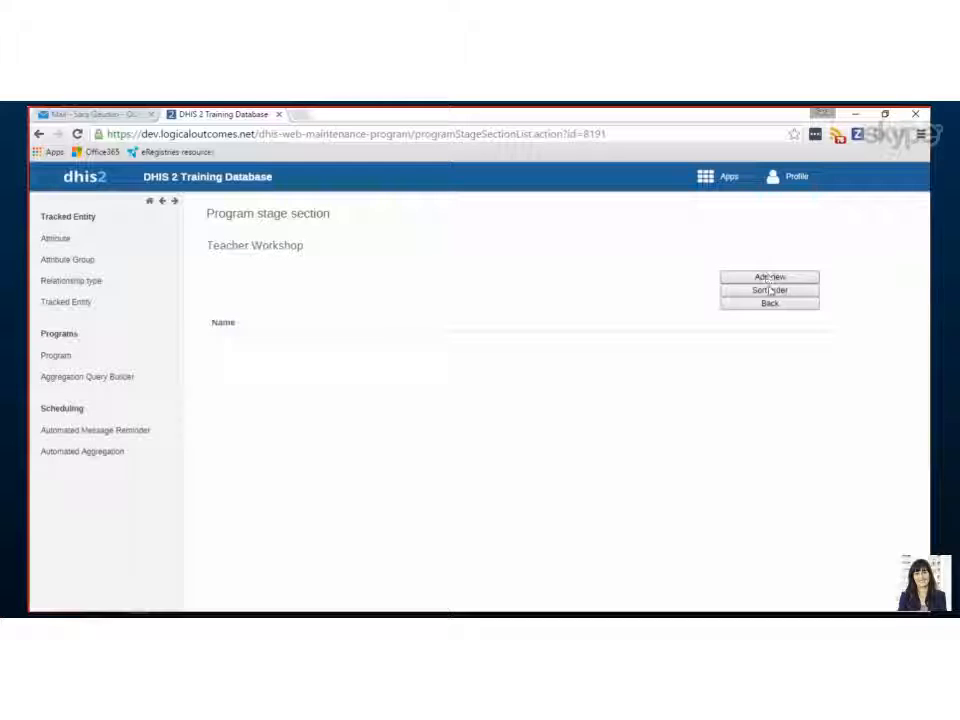
left_click(38, 134)
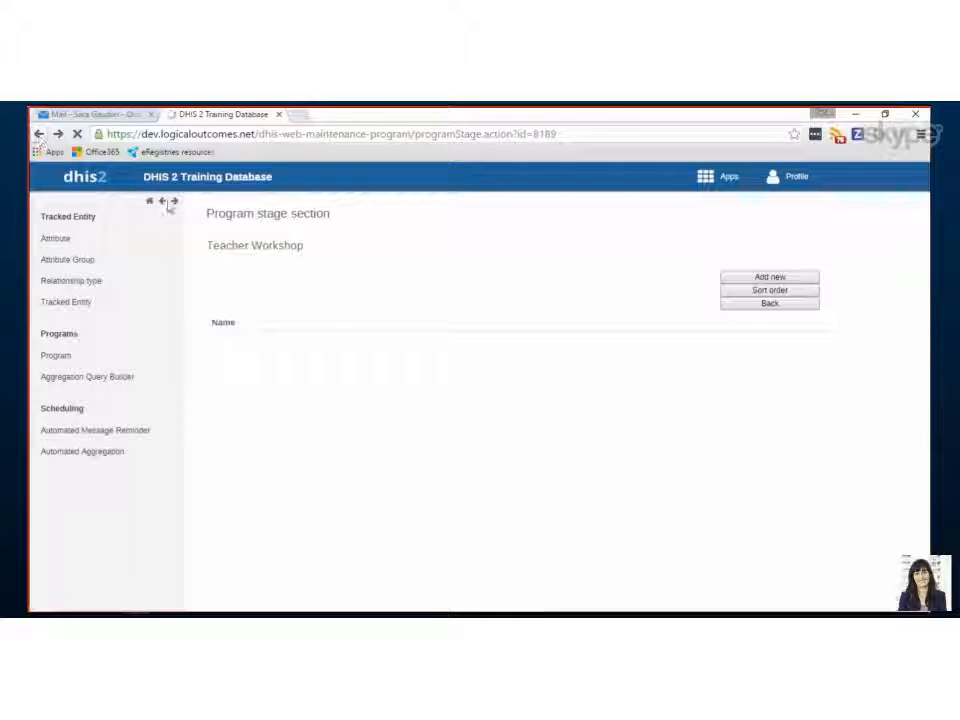
View the data entry form designer of the Teacher Workshop stage and leave it without changes.
left_click(236, 346)
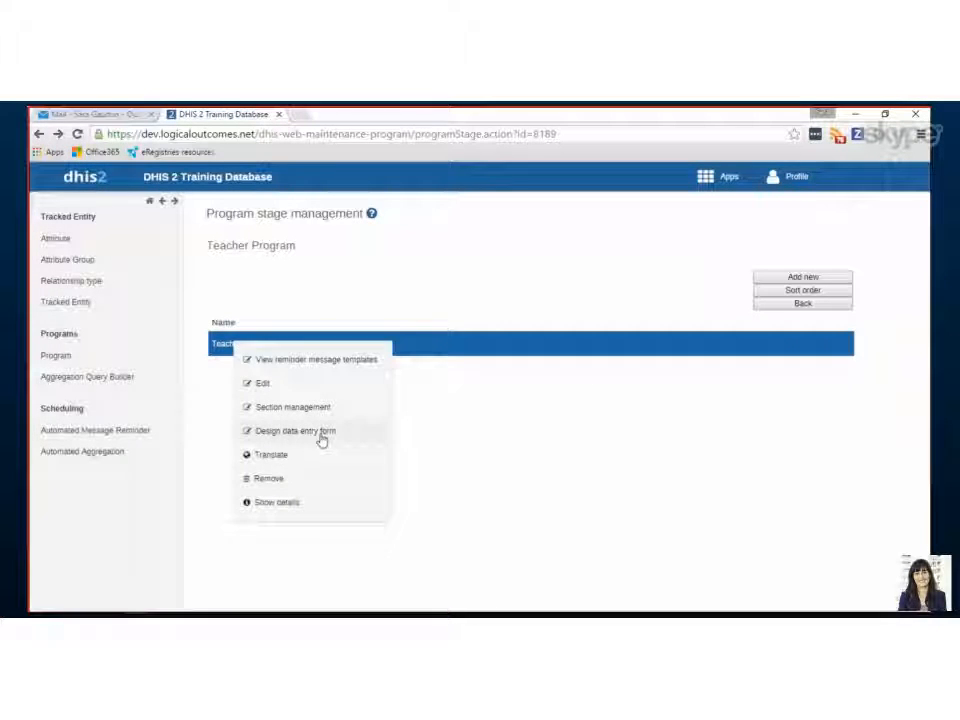
left_click(318, 433)
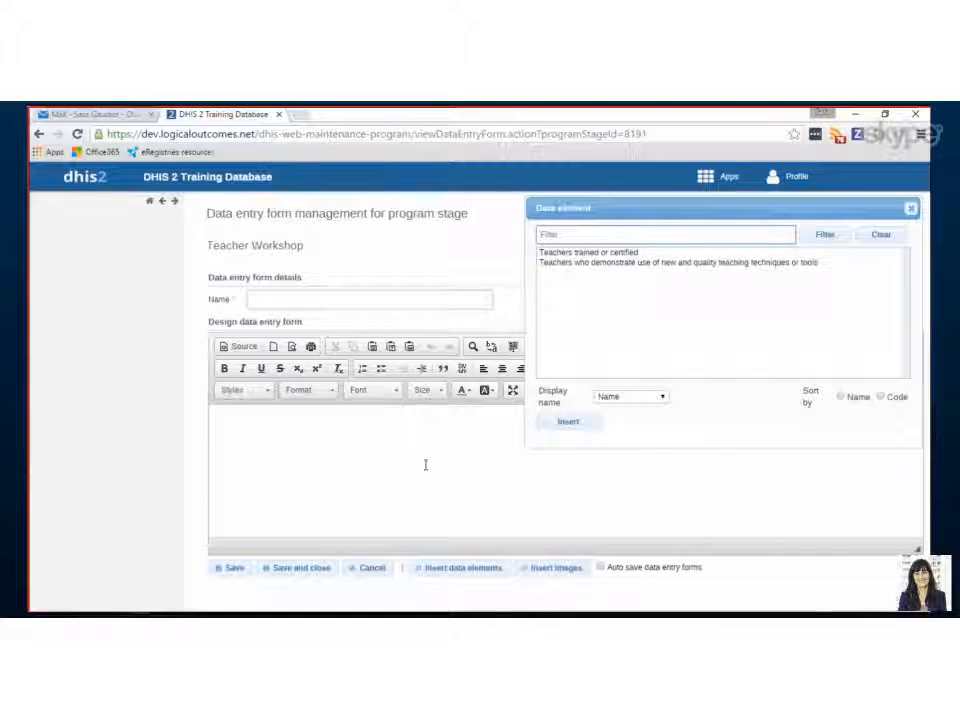
left_click(38, 134)
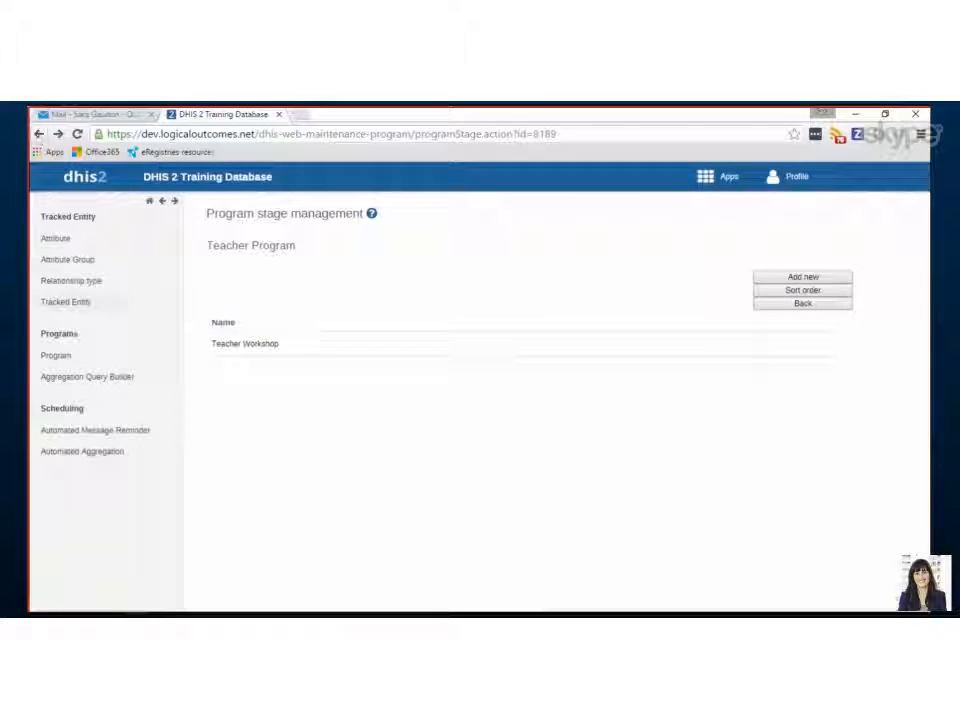
Go back from the Teacher Program's stages to the list of programs.
double_click(258, 345)
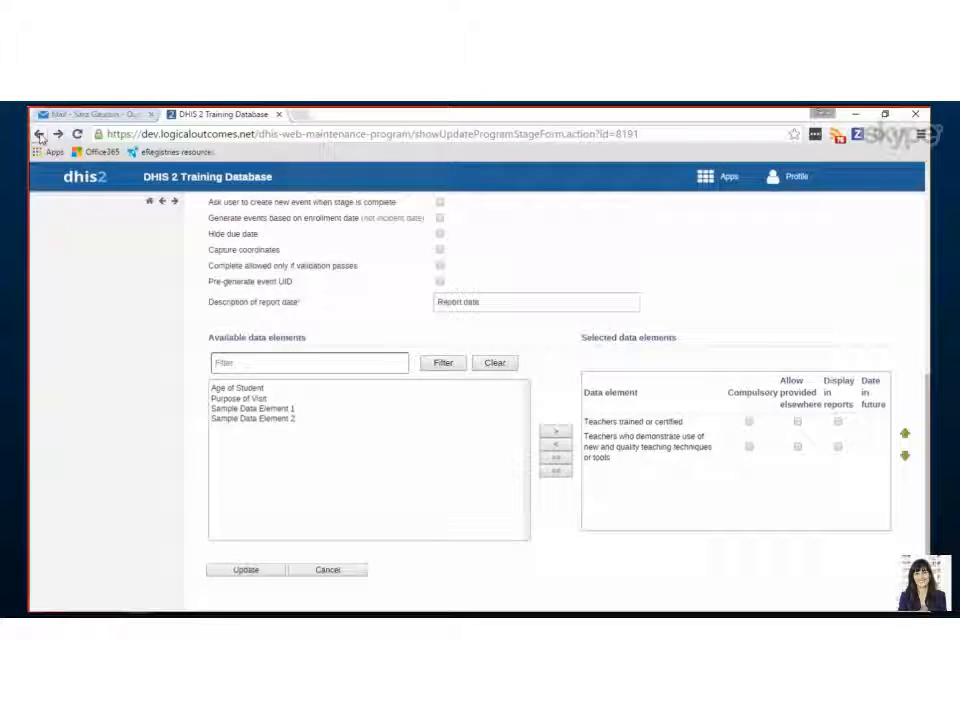
left_click(40, 134)
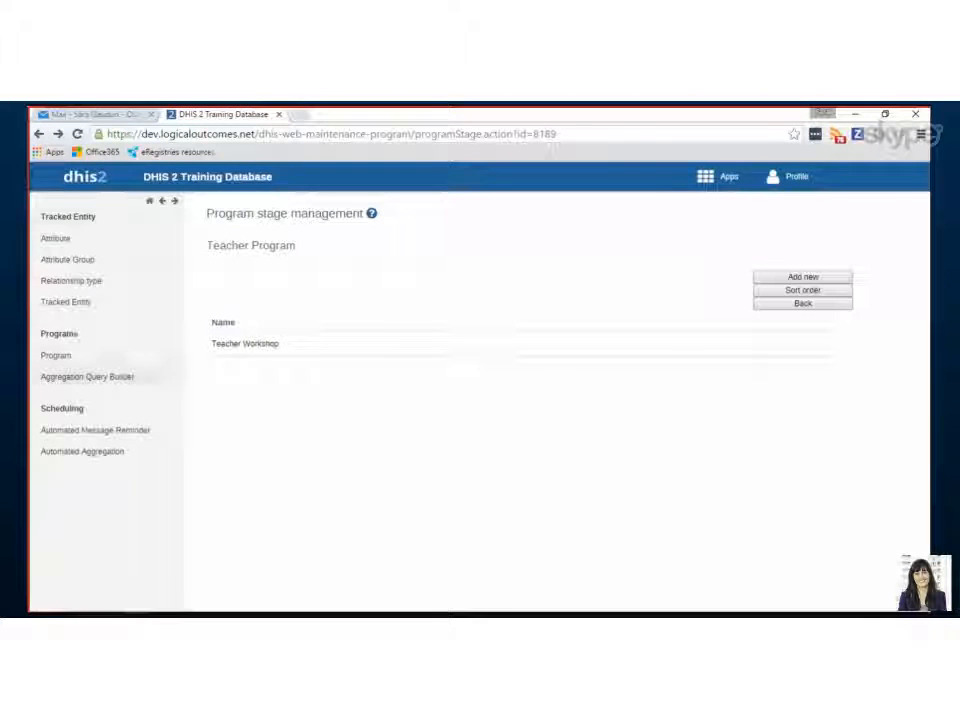
left_click(56, 355)
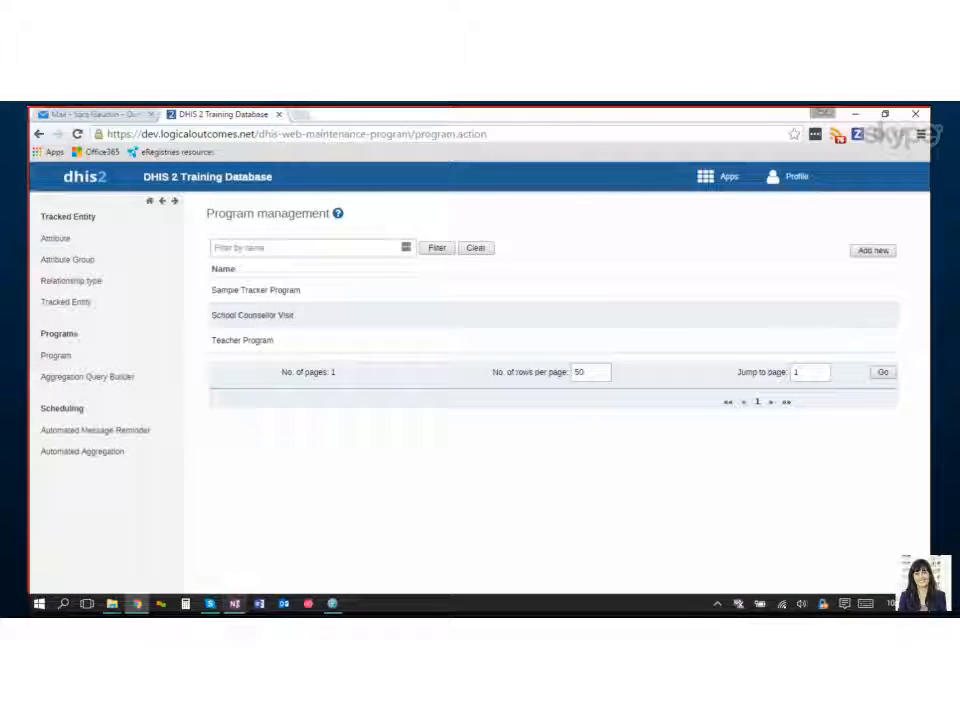
Switch to OneNote and read the assignment's instructions on assigning the program to organisation units and user roles.
left_click(234, 604)
scroll(195, 452, "down", 15)
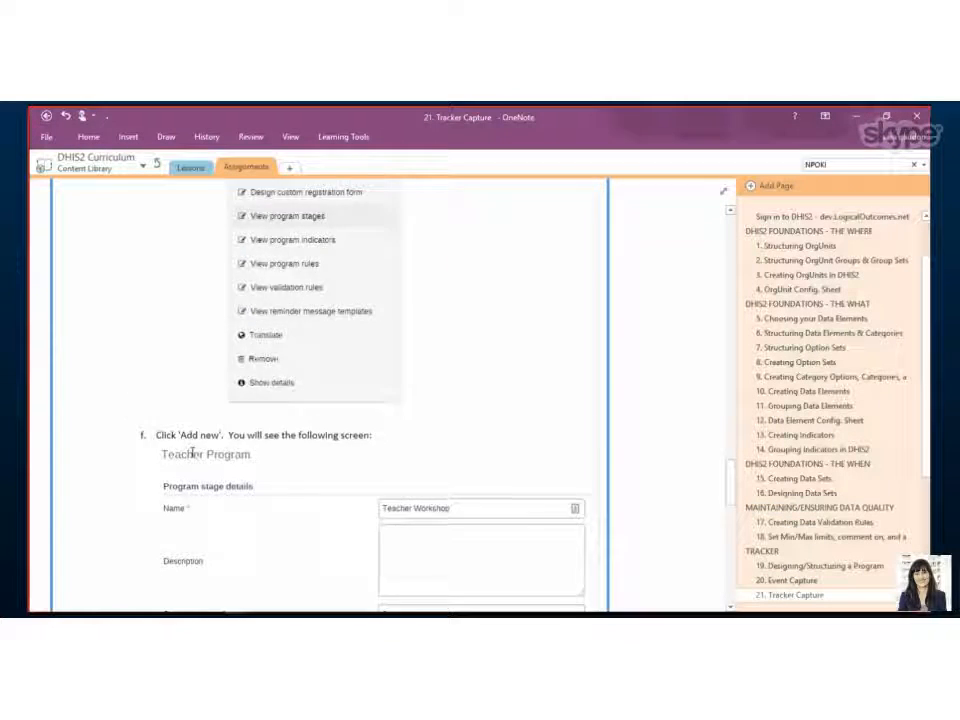
scroll(195, 454, "down", 10)
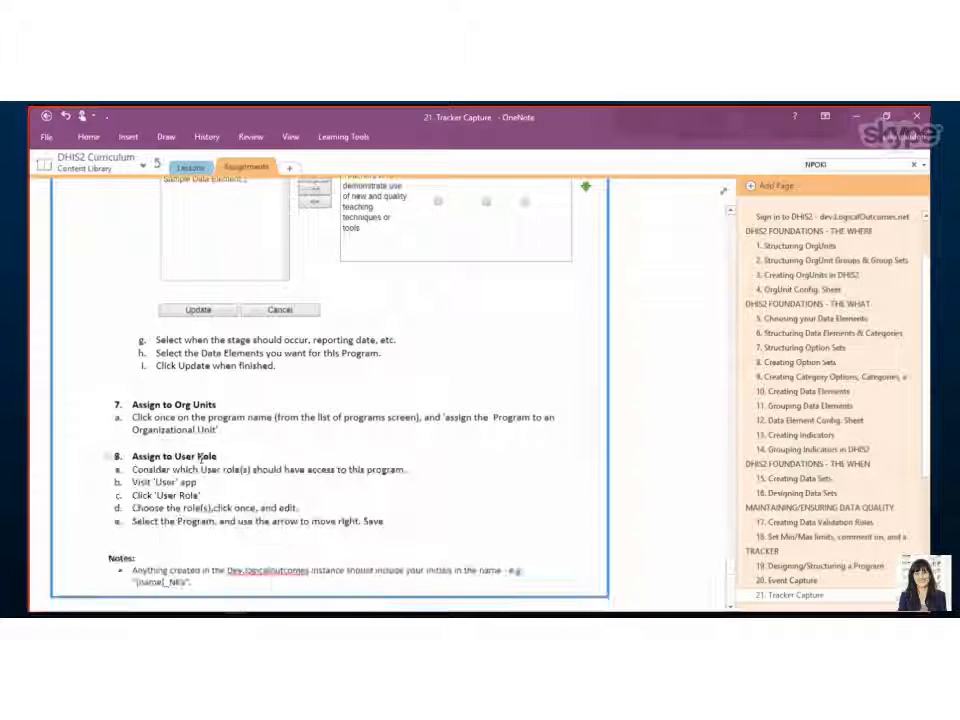
Switch to DHIS2 in the browser, view the Teacher Program's organisation unit assignment and return to the program list without changes.
left_click_drag(108, 400, 316, 534)
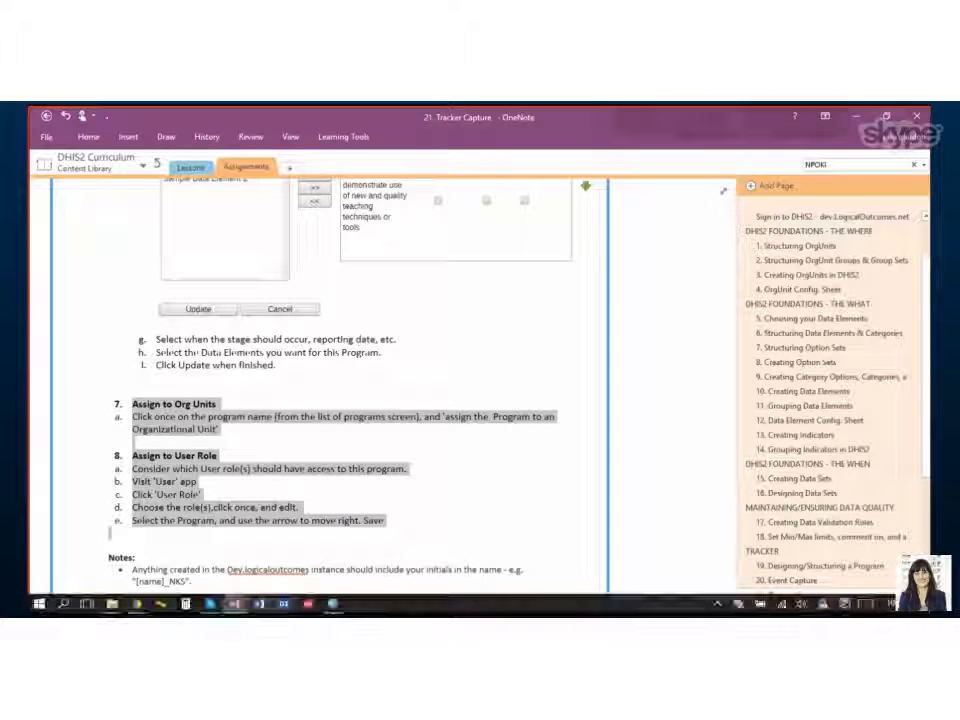
left_click(135, 604)
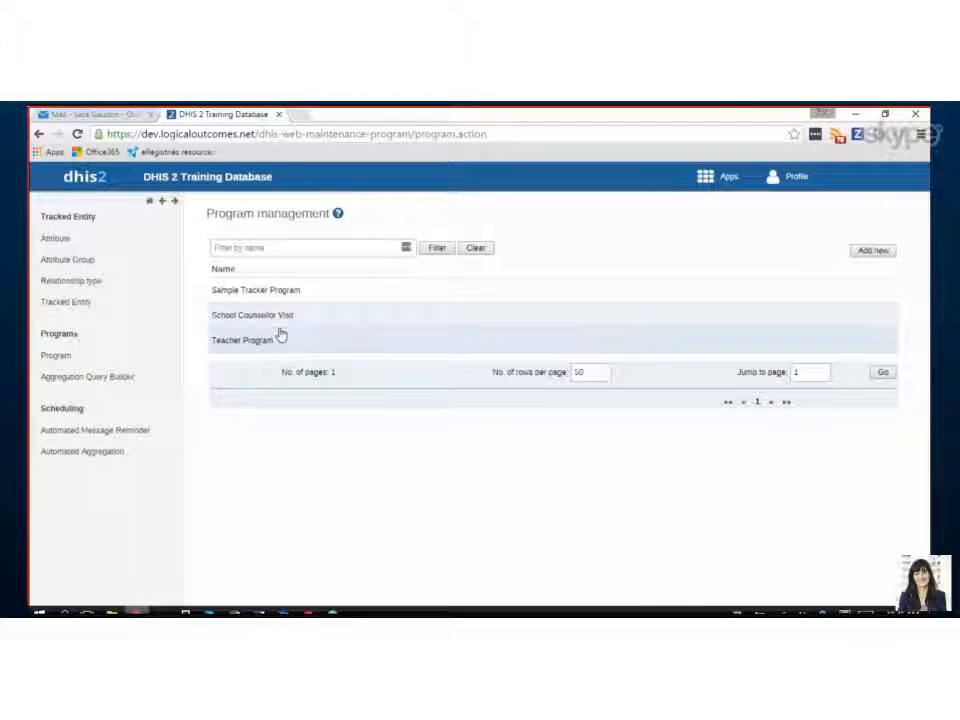
left_click(241, 342)
left_click(310, 408)
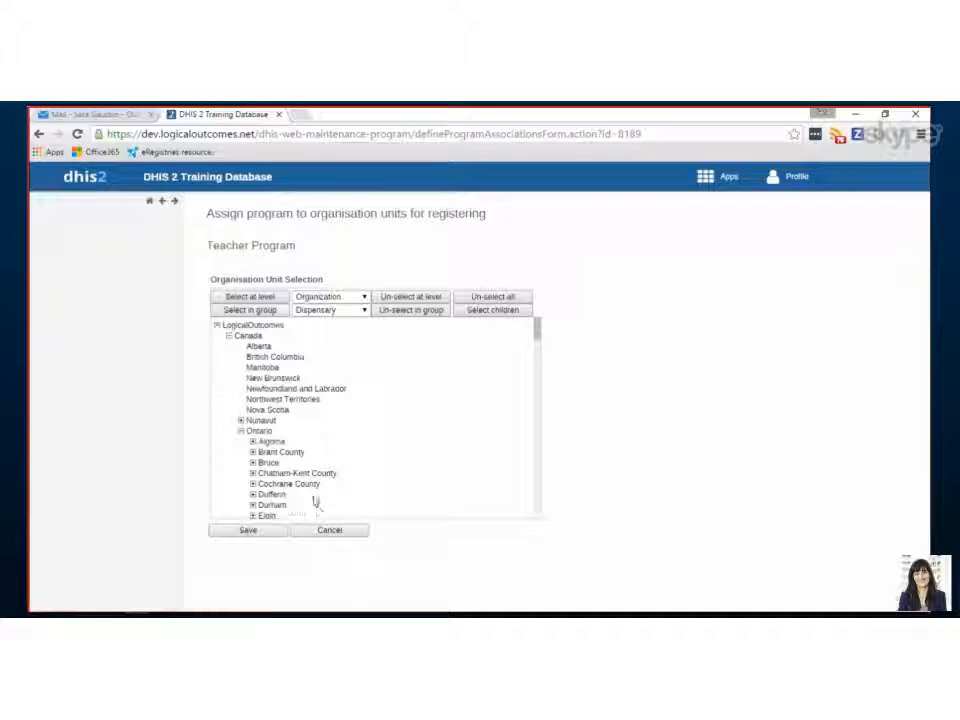
scroll(313, 495, "down", 4)
scroll(325, 478, "down", 15)
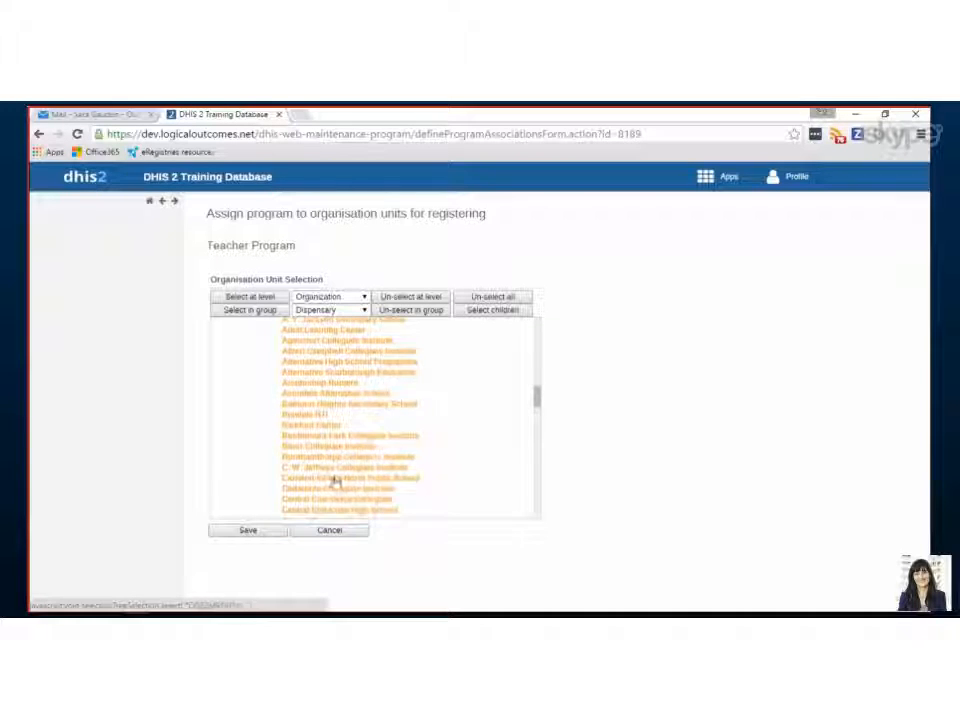
scroll(325, 489, "up", 13)
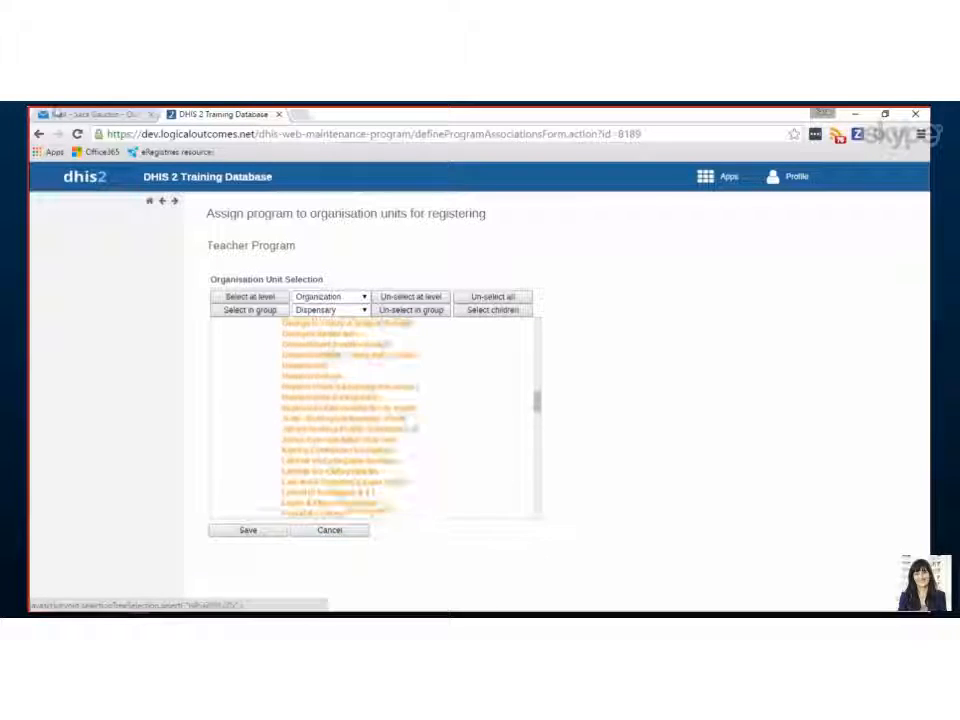
left_click(39, 134)
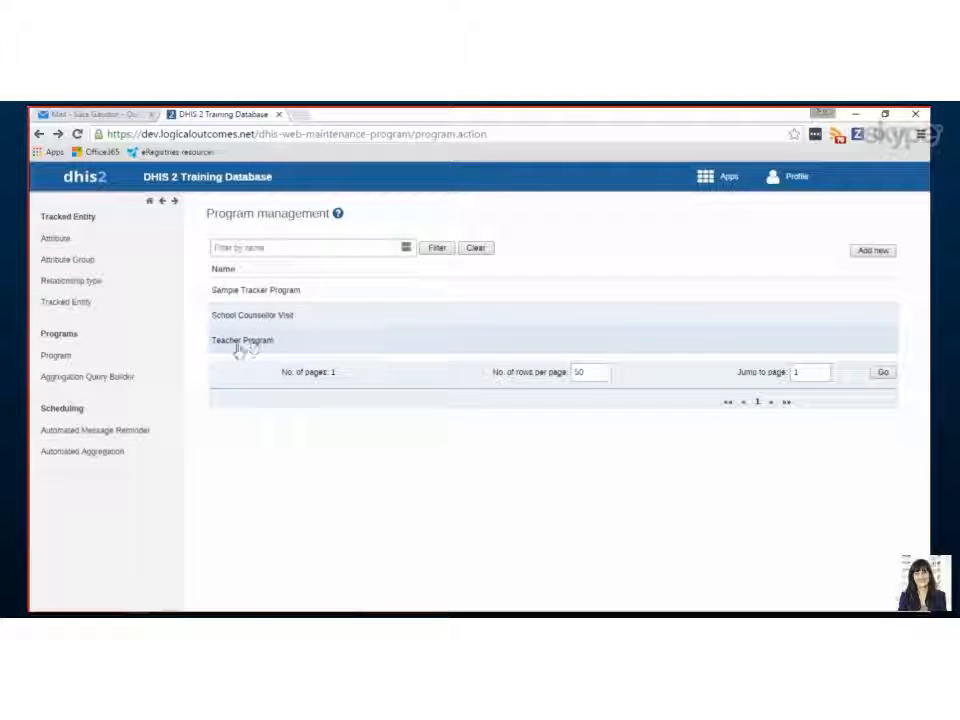
Go to the Users app's user role management and open the Data Entry role for editing.
mouse_move(719, 178)
scroll(640, 300, "down", 5)
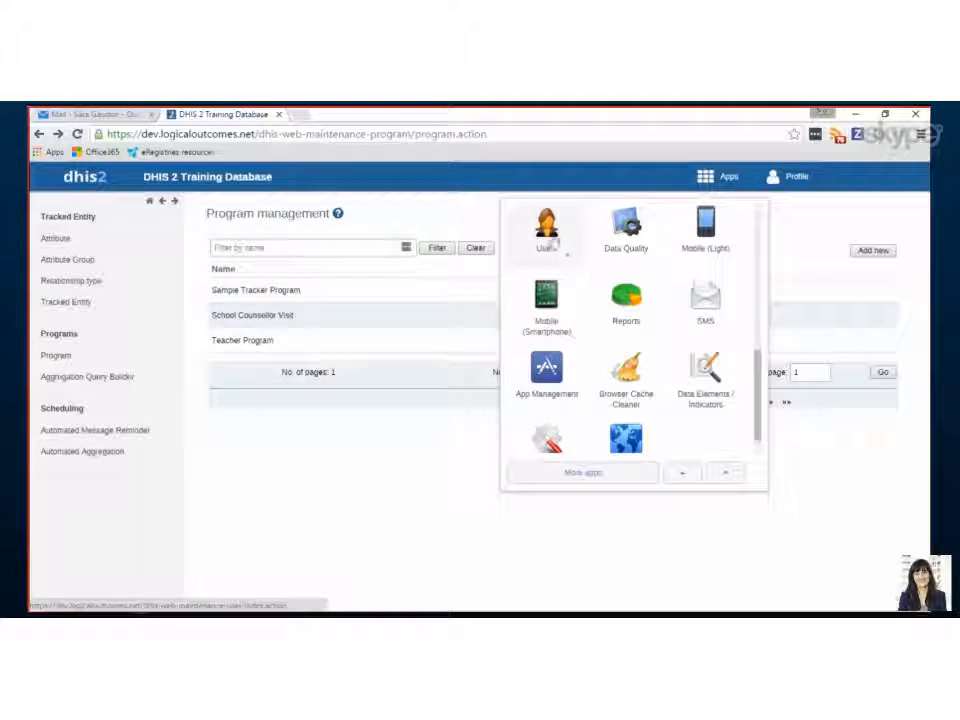
left_click(551, 240)
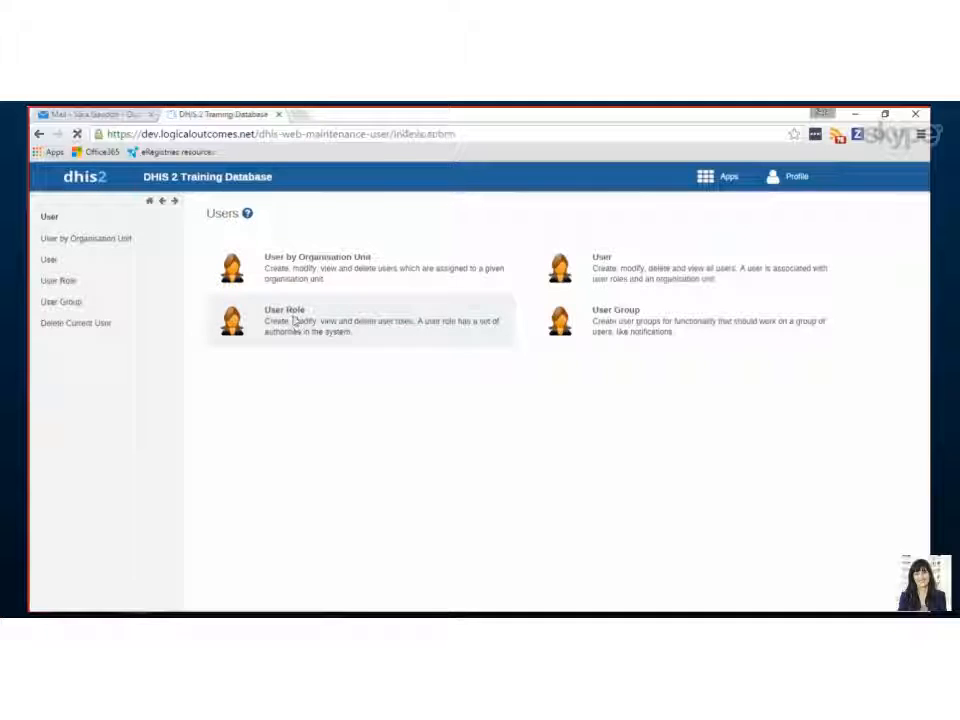
left_click(294, 321)
left_click(236, 368)
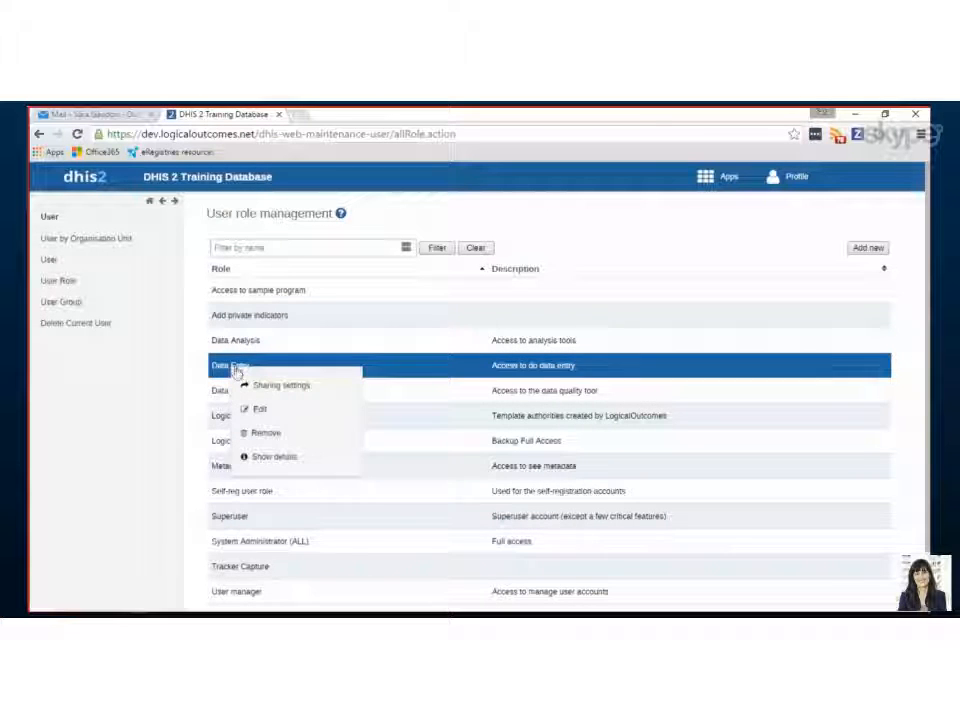
left_click(252, 410)
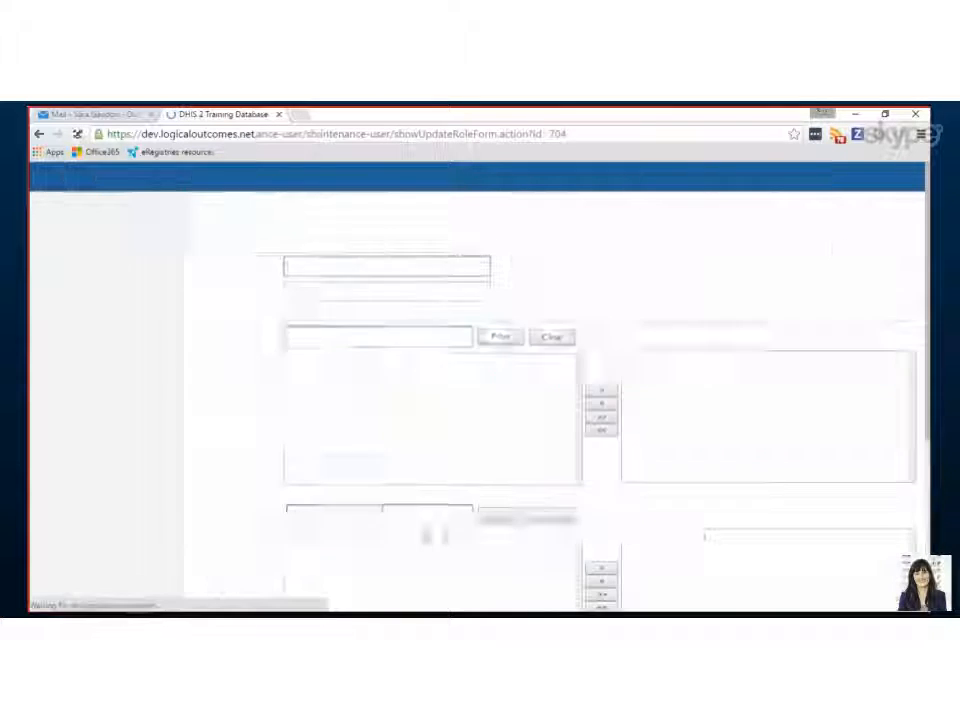
Add the Teacher Program to the Data Entry role's selected programs and save the role.
scroll(414, 476, "down", 2)
left_click_drag(340, 441, 404, 457)
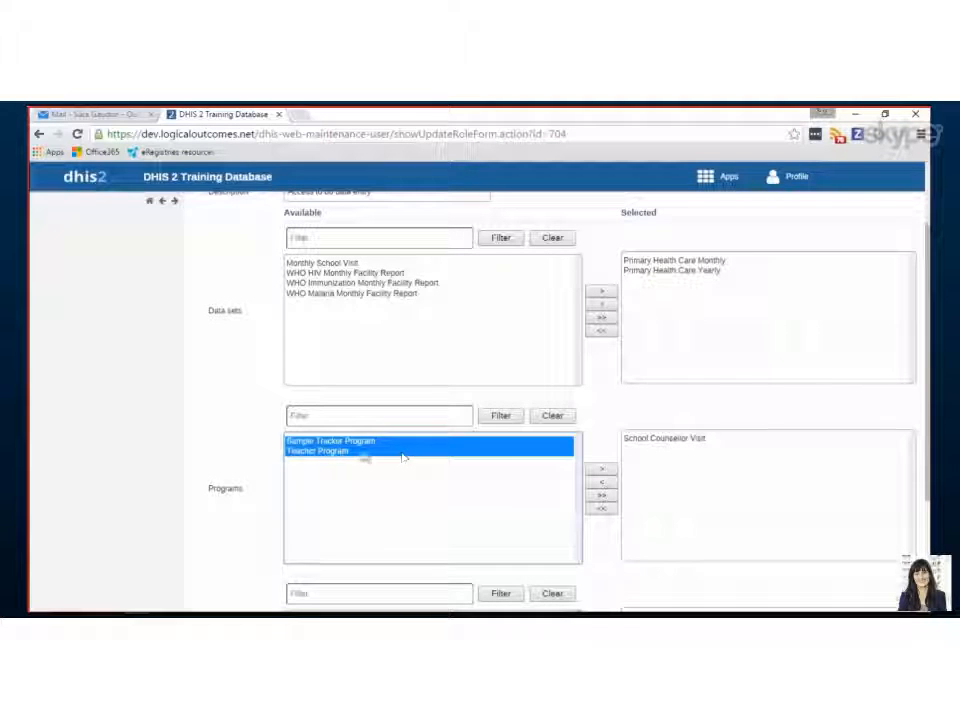
left_click(404, 452)
left_click(601, 469)
scroll(676, 487, "down", 1)
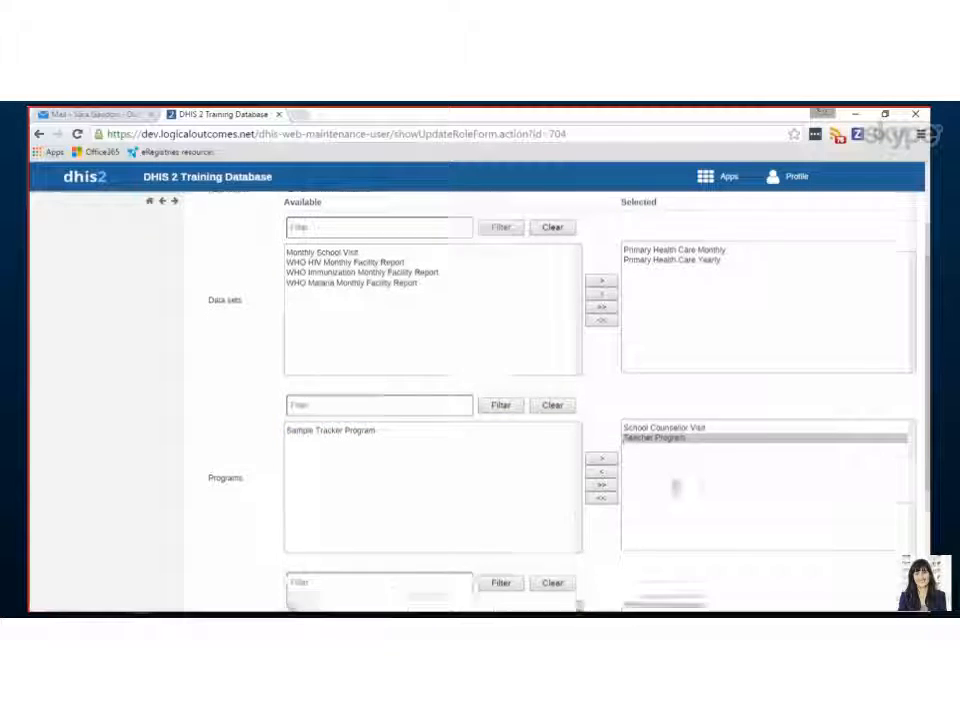
scroll(676, 487, "down", 3)
left_click(319, 582)
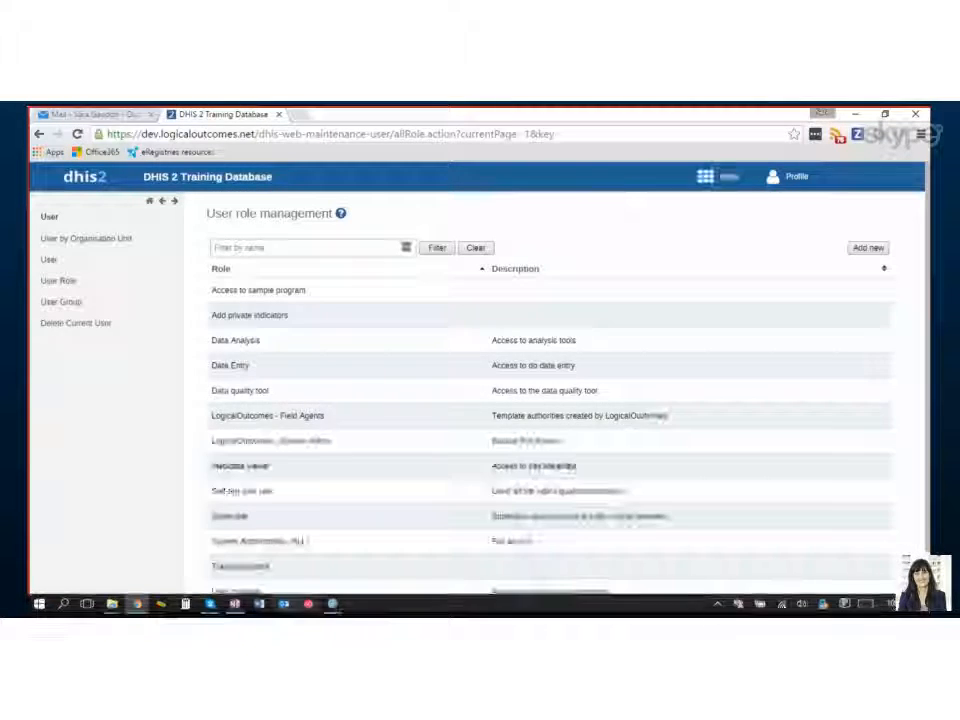
Leave user role management and open the Tracker Capture app.
mouse_move(232, 605)
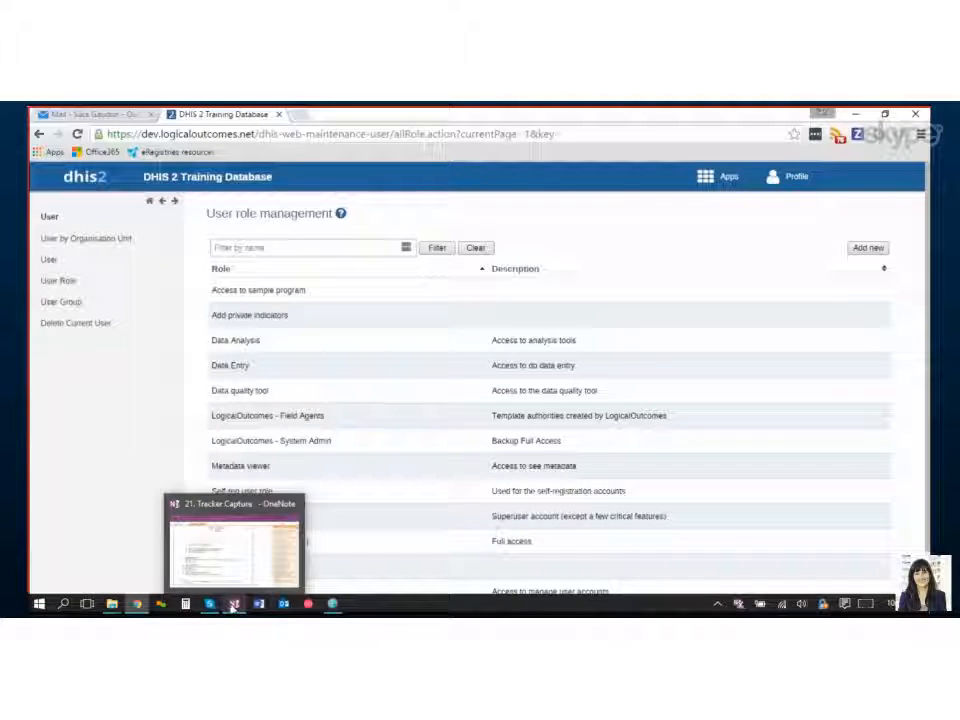
left_click(725, 177)
scroll(697, 354, "down", 2)
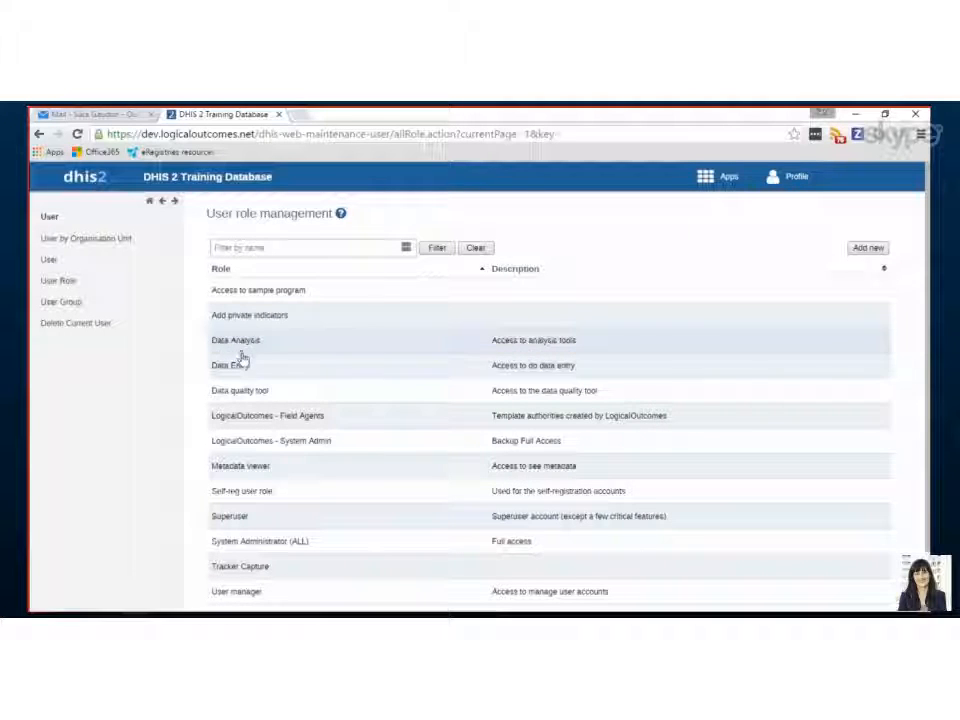
mouse_move(714, 177)
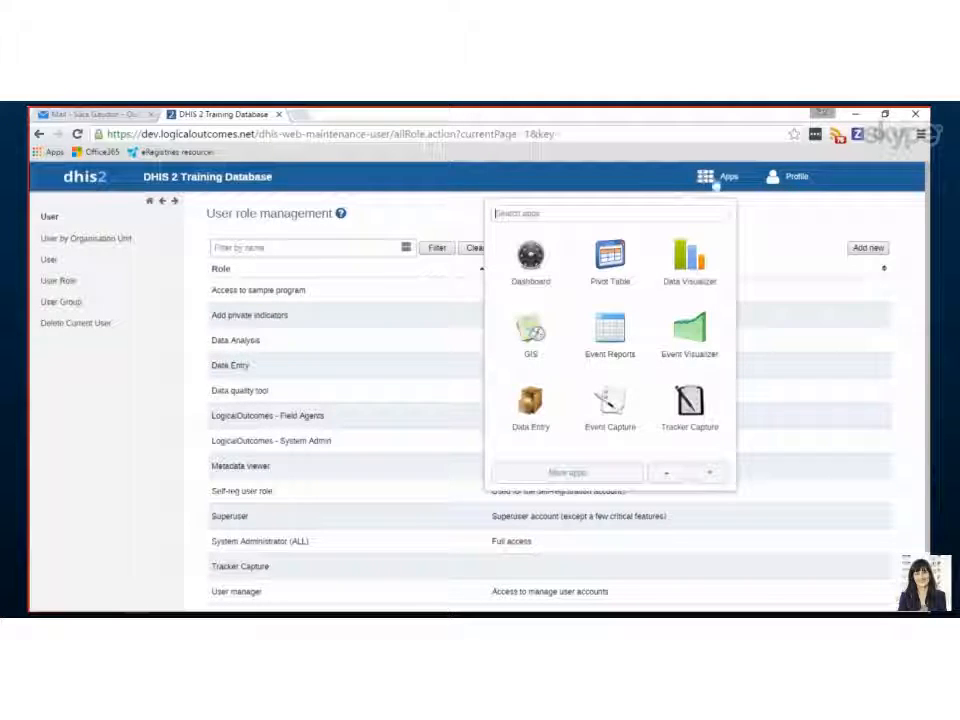
scroll(650, 340, "down", 2)
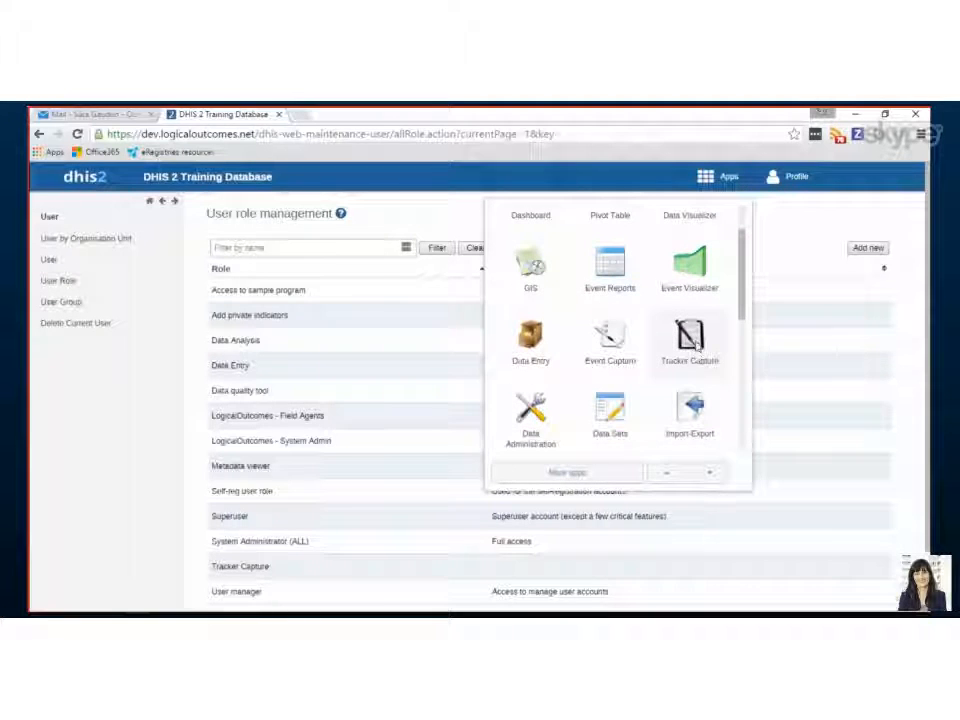
left_click(690, 340)
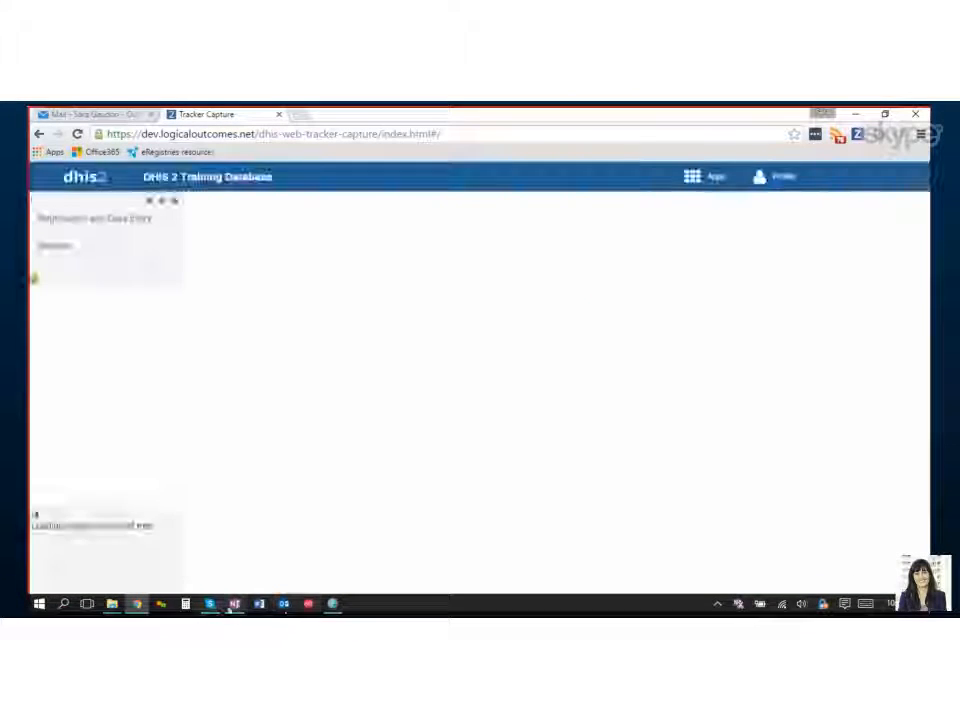
Switch to OneNote, clear the text selection and go back to the beginning of the 21. Tracker Capture assignment.
left_click(234, 604)
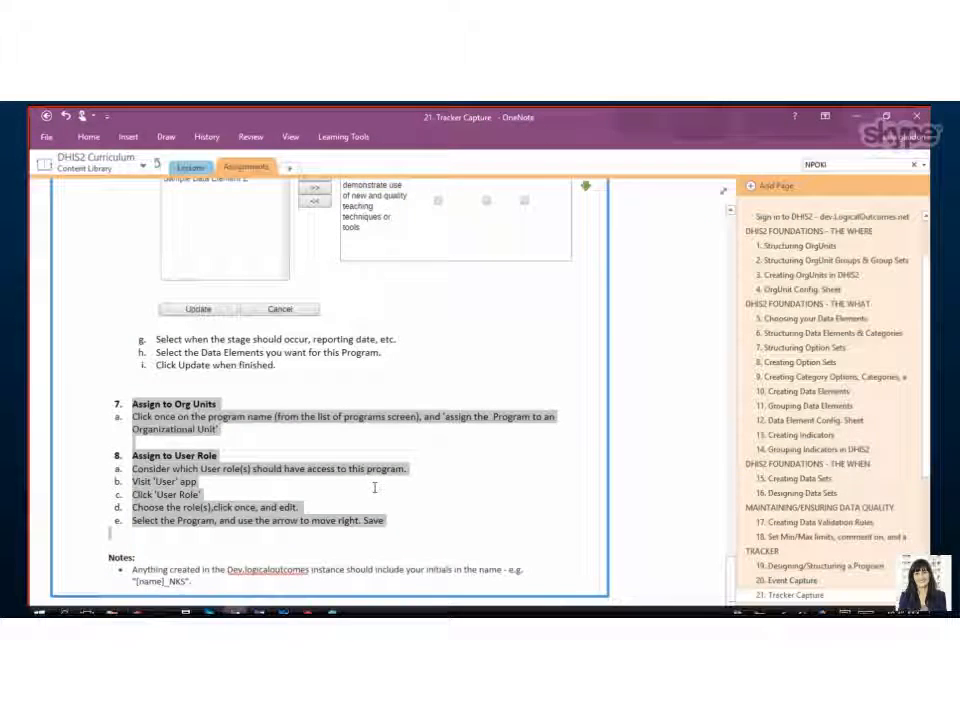
left_click(510, 528)
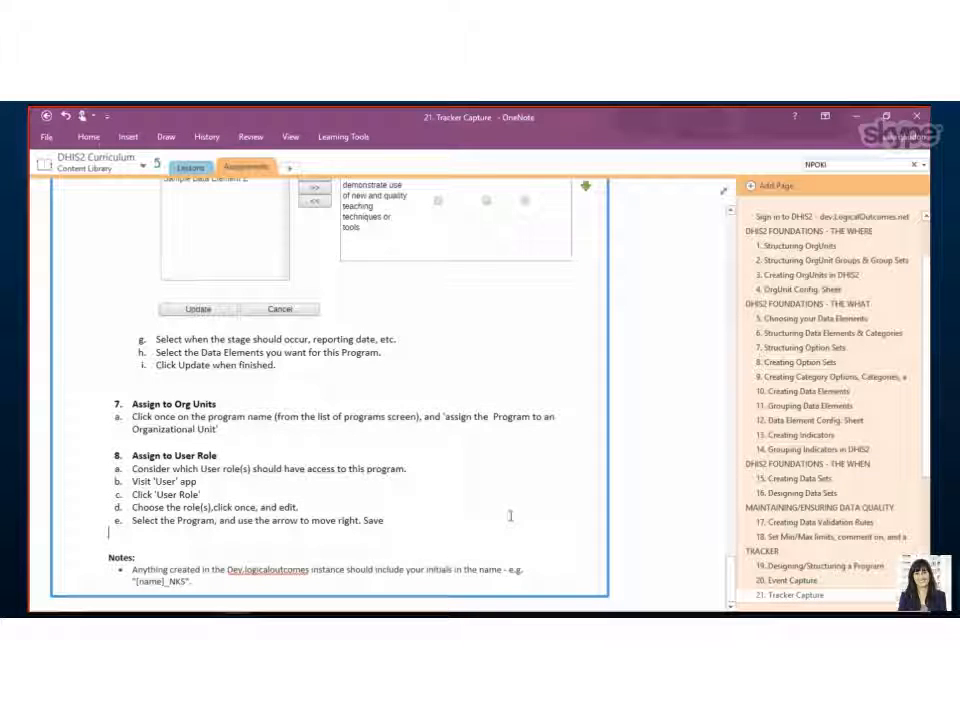
scroll(502, 506, "up", 3)
scroll(503, 505, "up", 15)
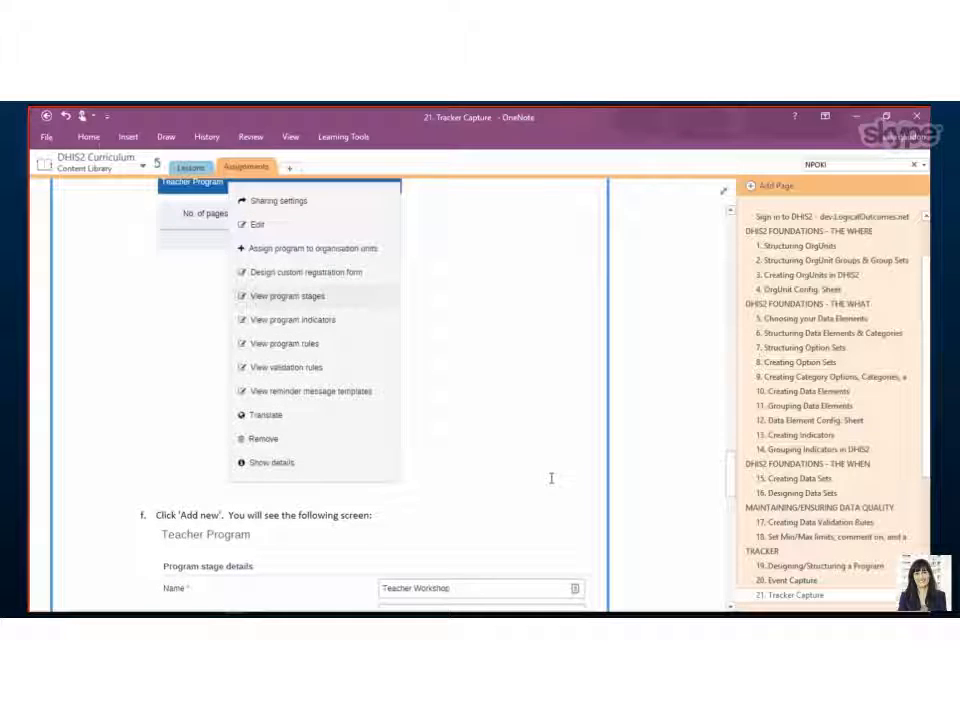
left_click_drag(729, 490, 733, 235)
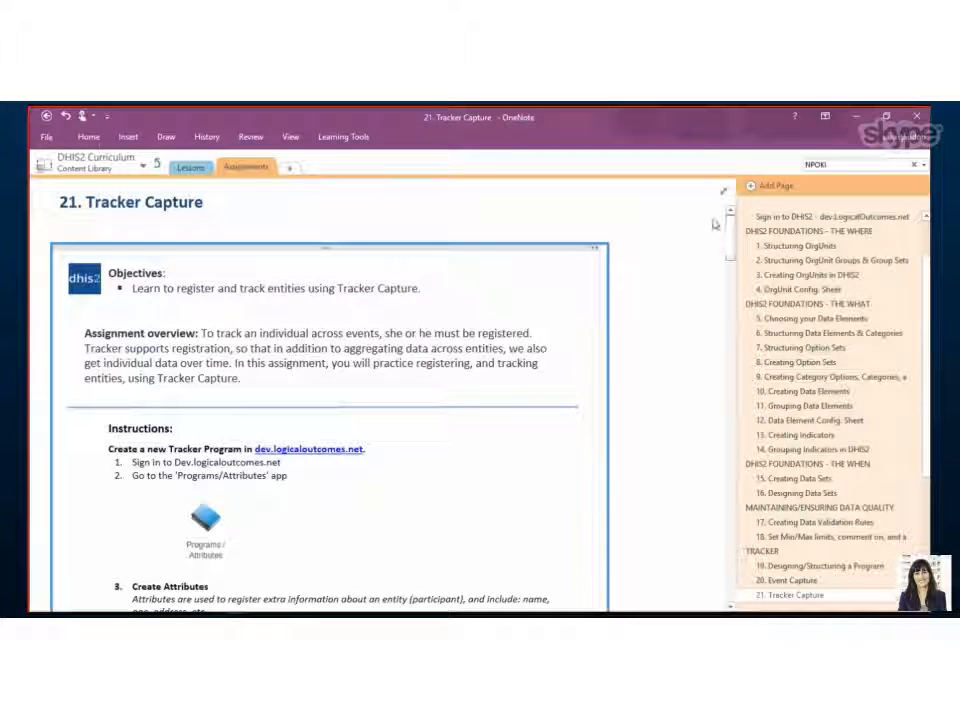